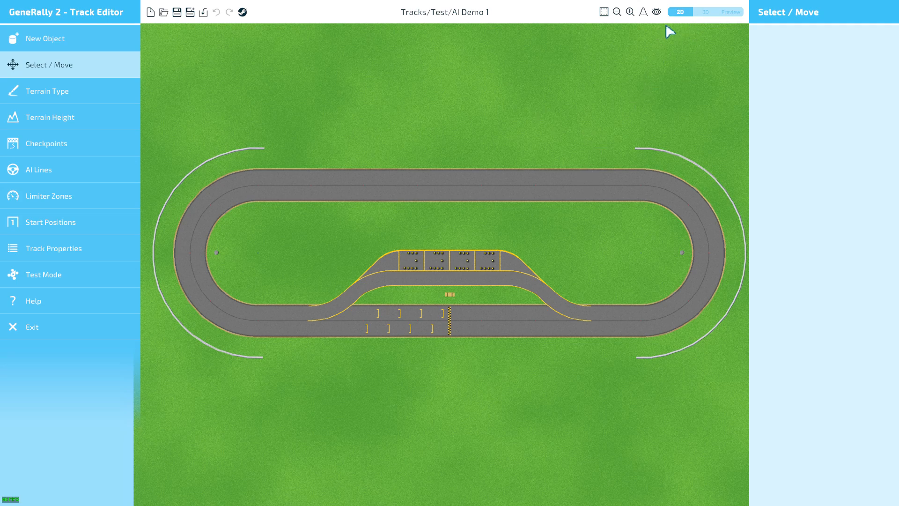
Step: Show the list of layers whose visibility can be toggled, and close it again
{"action": "left_click", "coordinate": [657, 12]}
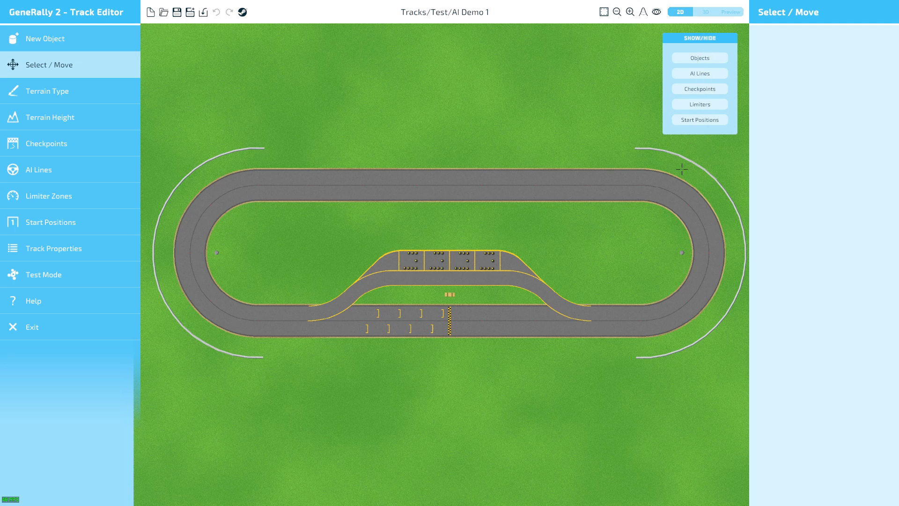
{"action": "left_click", "coordinate": [666, 22]}
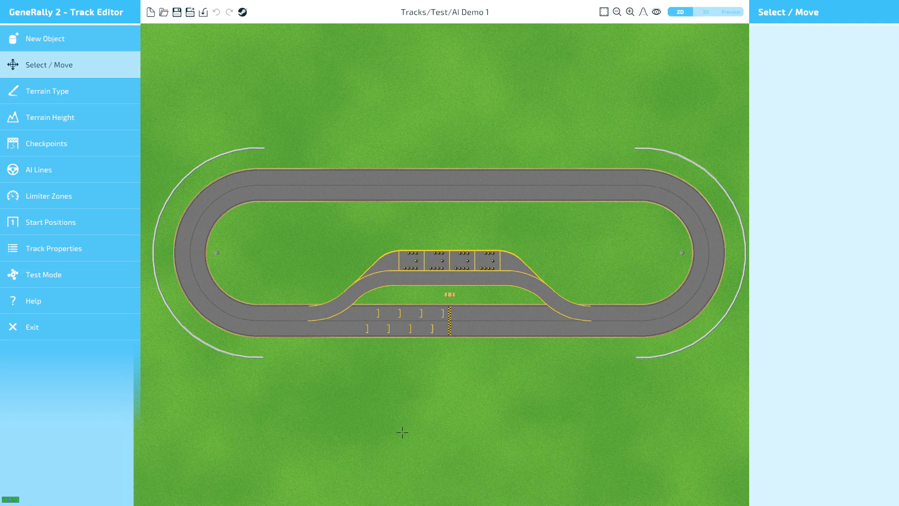
Step: Move all eight start positions together from the map's lower-left corner onto the lower straight behind the grid boxes
{"action": "middle_click_drag", "start_coordinate": [405, 404], "coordinate": [441, 307]}
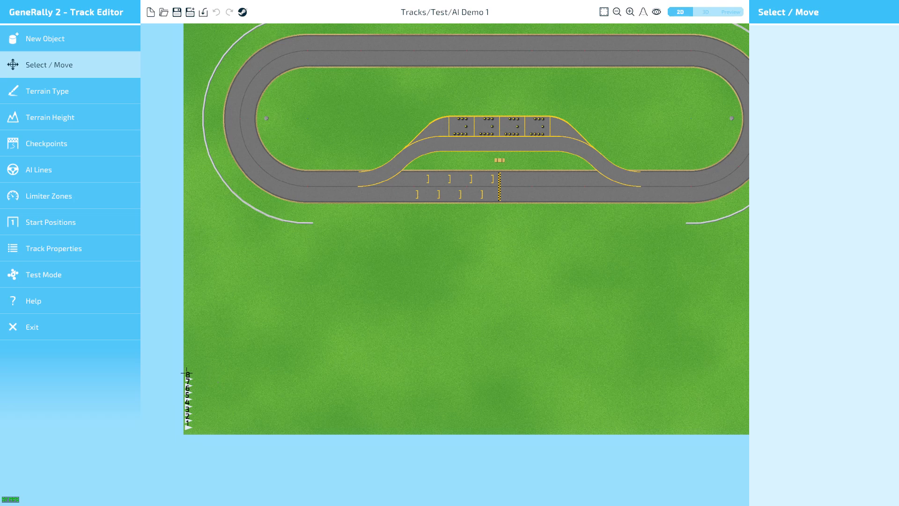
{"action": "left_click_drag", "start_coordinate": [171, 368], "coordinate": [224, 450]}
{"action": "left_click_drag", "start_coordinate": [195, 412], "coordinate": [406, 197]}
{"action": "scroll", "coordinate": [468, 191], "scroll_direction": "up", "scroll_amount": 4}
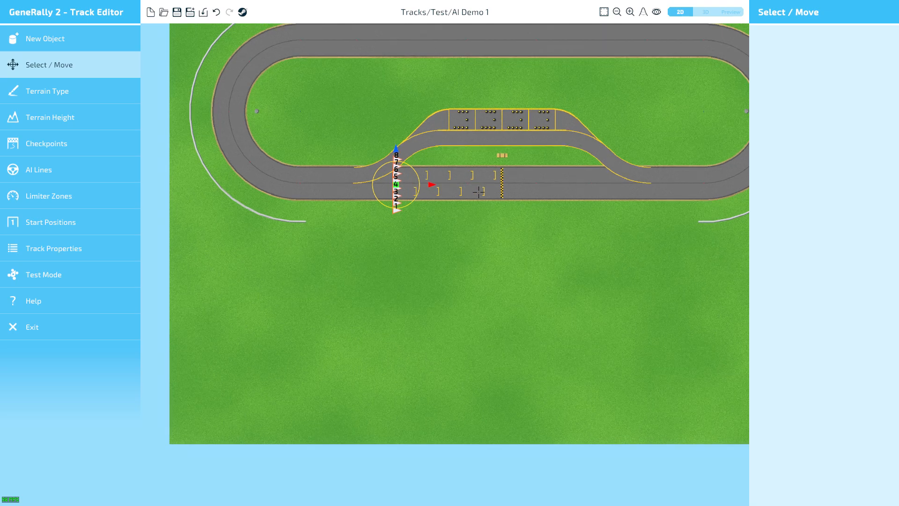
{"action": "scroll", "coordinate": [499, 216], "scroll_direction": "up", "scroll_amount": 4}
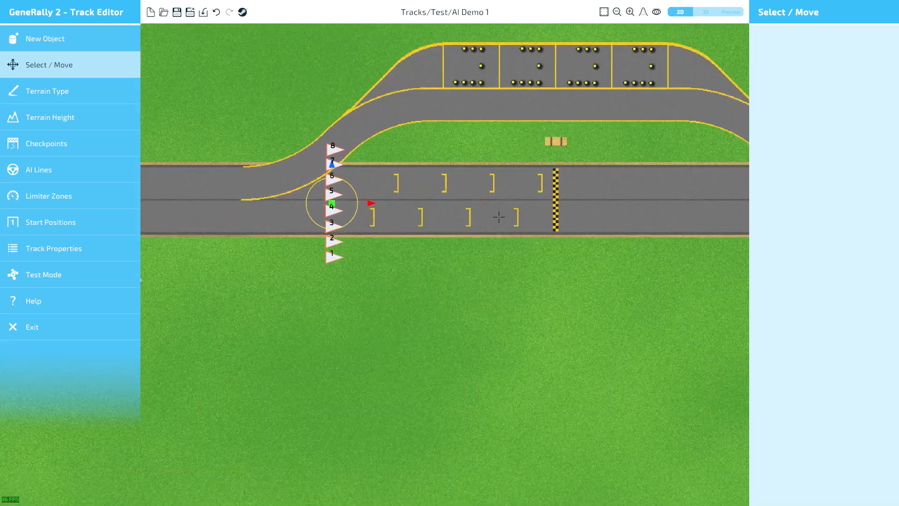
Step: Place start positions 1 to 4 in the grid boxes nearest the finish line, odd numbers in the upper lane and even numbers in the lower lane
{"action": "left_click", "coordinate": [326, 275]}
{"action": "left_click_drag", "start_coordinate": [302, 262], "coordinate": [529, 191]}
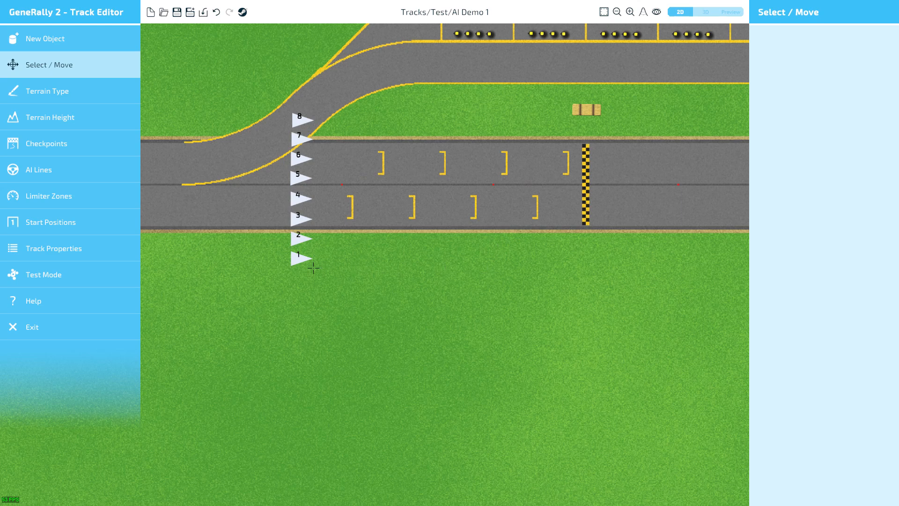
{"action": "left_click", "coordinate": [301, 259]}
{"action": "left_click_drag", "start_coordinate": [305, 266], "coordinate": [579, 164]}
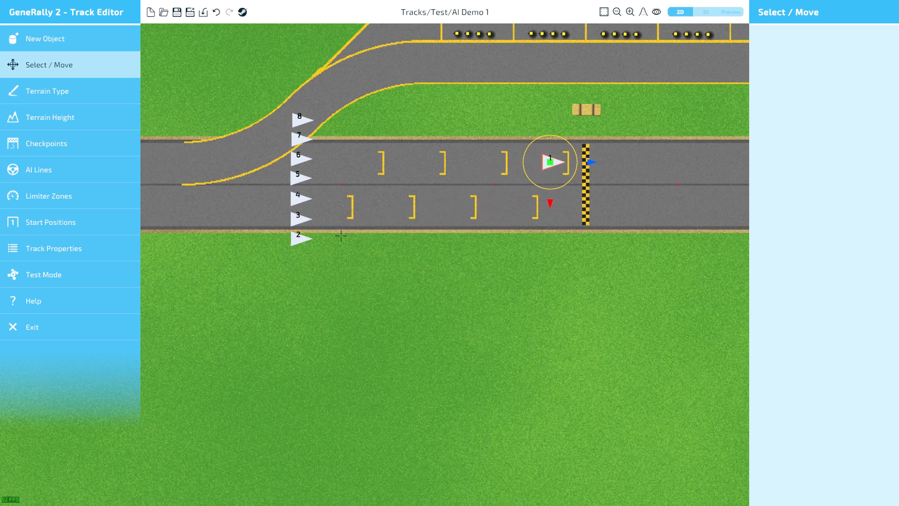
{"action": "left_click_drag", "start_coordinate": [308, 248], "coordinate": [526, 214]}
{"action": "left_click_drag", "start_coordinate": [311, 228], "coordinate": [499, 171]}
{"action": "left_click_drag", "start_coordinate": [308, 203], "coordinate": [472, 210]}
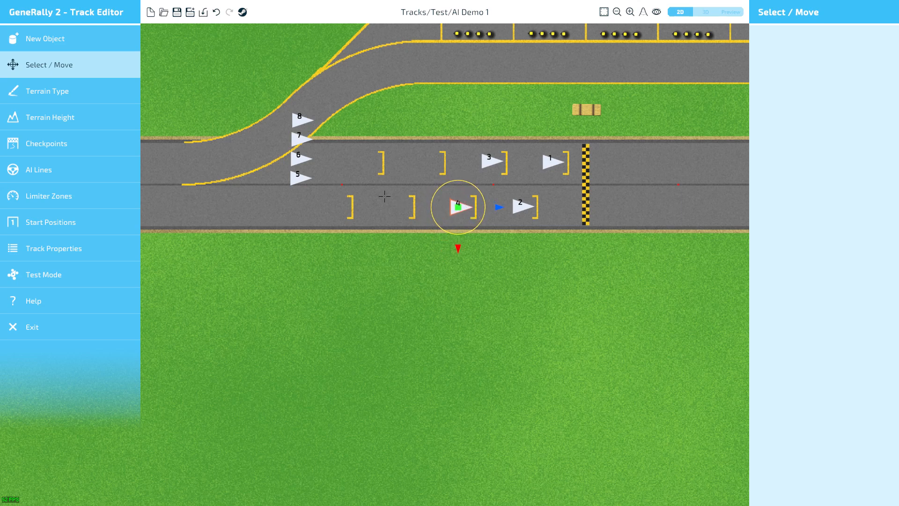
Step: Place start positions 5 to 8 in the remaining grid boxes, with 5 and 7 in the upper lane and 6 and 8 in the lower lane
{"action": "left_click", "coordinate": [307, 186]}
{"action": "left_click_drag", "start_coordinate": [306, 186], "coordinate": [435, 170]}
{"action": "left_click_drag", "start_coordinate": [303, 169], "coordinate": [407, 216]}
{"action": "left_click", "coordinate": [307, 146]}
{"action": "left_click_drag", "start_coordinate": [307, 146], "coordinate": [378, 170]}
{"action": "left_click_drag", "start_coordinate": [312, 128], "coordinate": [345, 214]}
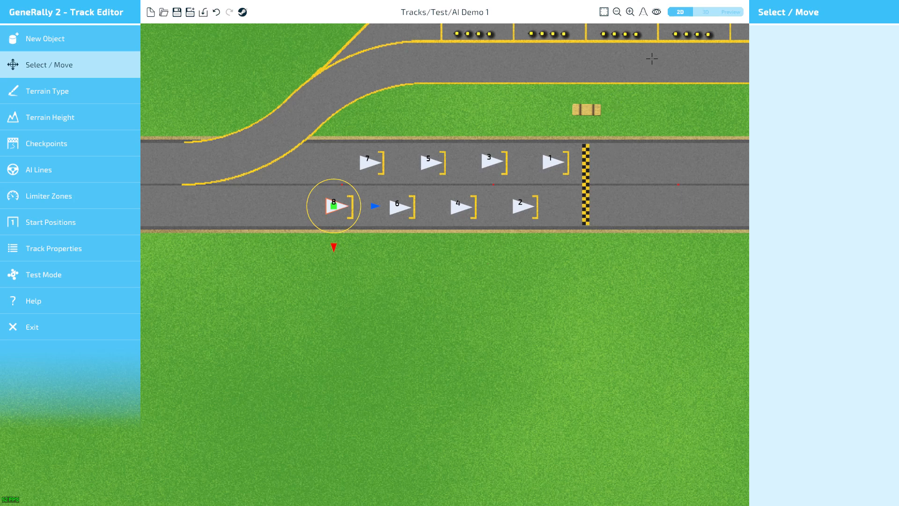
Step: Toggle the visibility of the Start Positions layer
{"action": "left_click", "coordinate": [656, 11]}
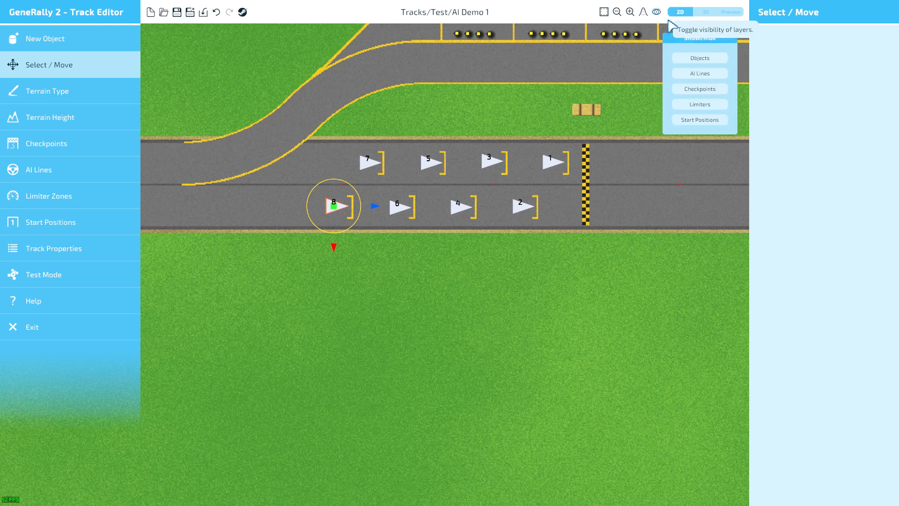
{"action": "left_click", "coordinate": [700, 121]}
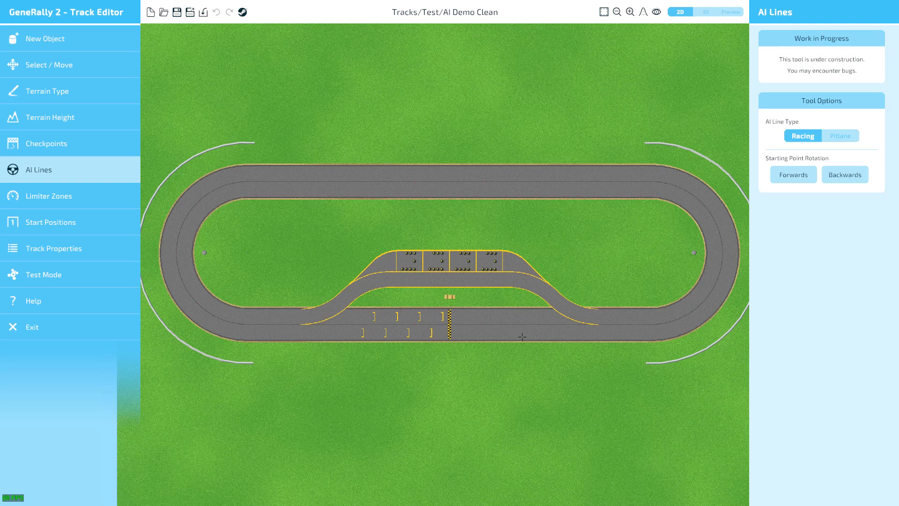
Step: Start a racing AI line just past the finish line, with points before the right bend, at its middle and on the upper straight
{"action": "left_click", "coordinate": [516, 332]}
{"action": "left_click_drag", "start_coordinate": [531, 334], "coordinate": [522, 345]}
{"action": "left_click", "coordinate": [630, 339]}
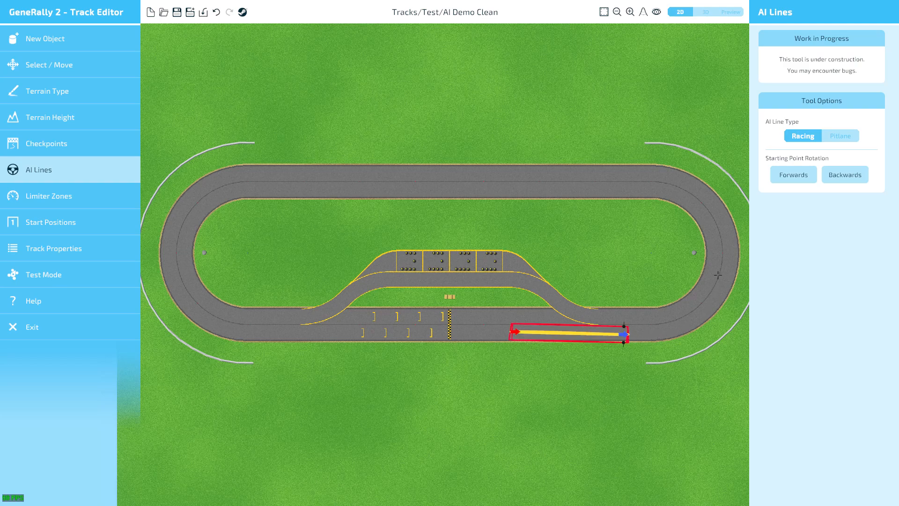
{"action": "left_click", "coordinate": [720, 256]}
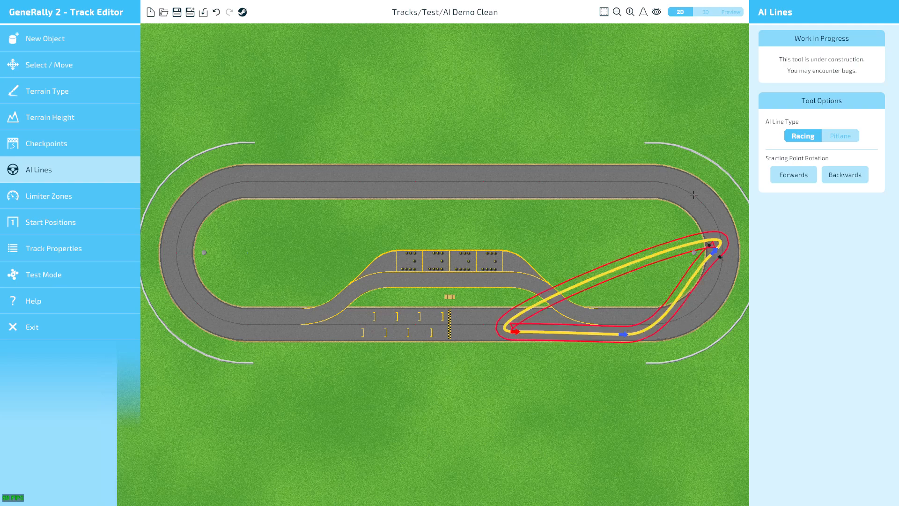
{"action": "left_click", "coordinate": [611, 175]}
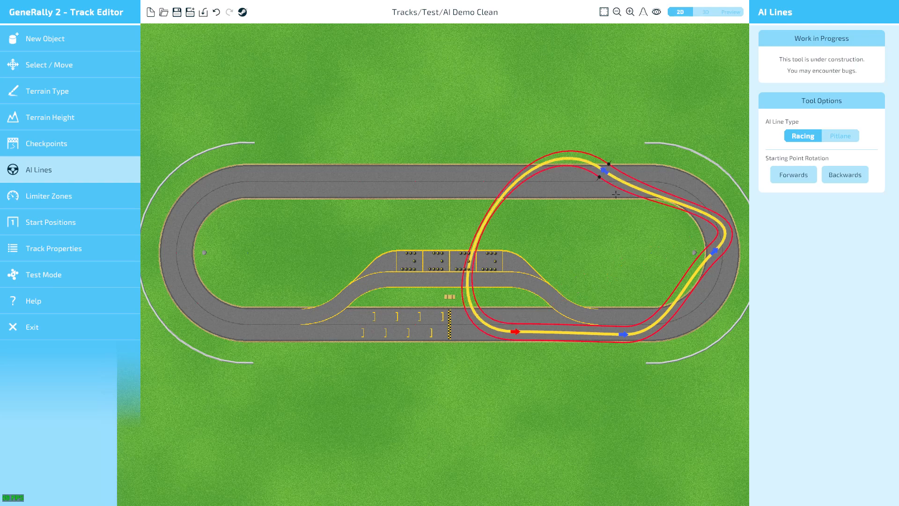
Step: Rotate the racing line points in the right bend and on the upper straight to follow the track direction
{"action": "left_click", "coordinate": [723, 260]}
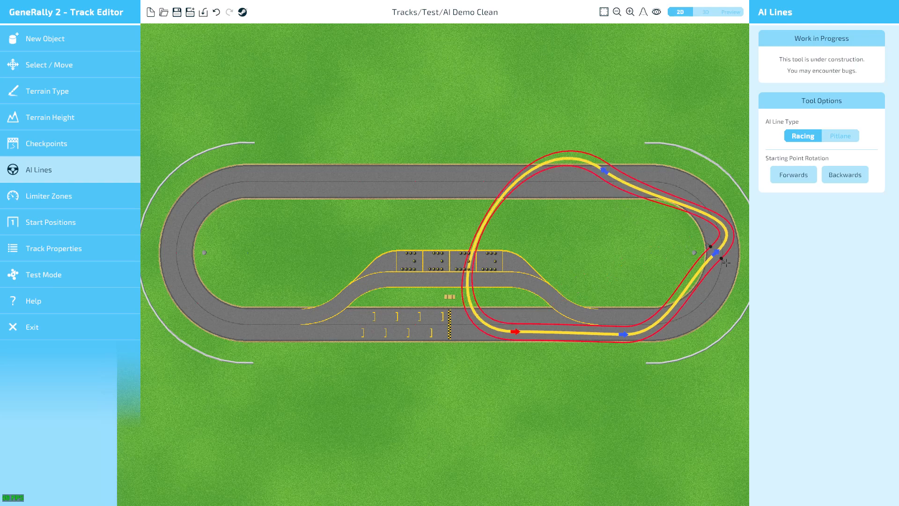
{"action": "left_click_drag", "start_coordinate": [730, 265], "coordinate": [735, 259]}
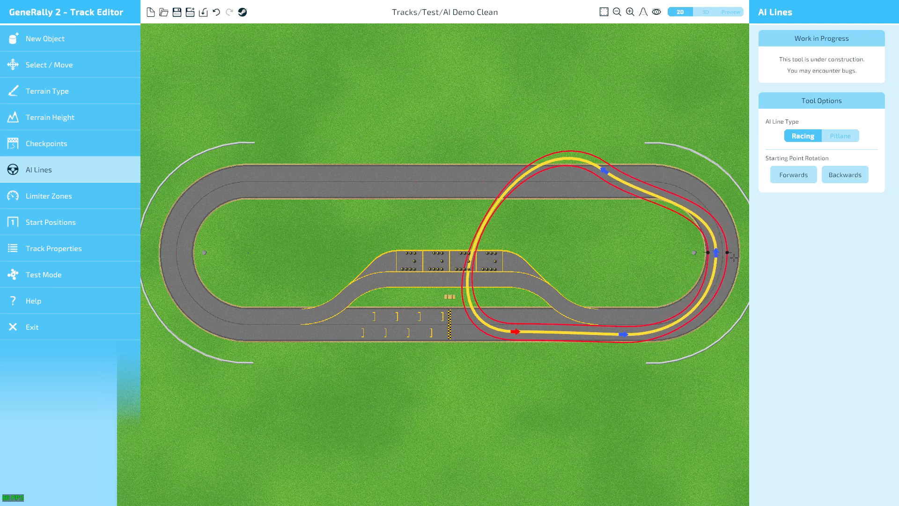
{"action": "left_click", "coordinate": [613, 177]}
{"action": "left_click_drag", "start_coordinate": [607, 185], "coordinate": [613, 186]}
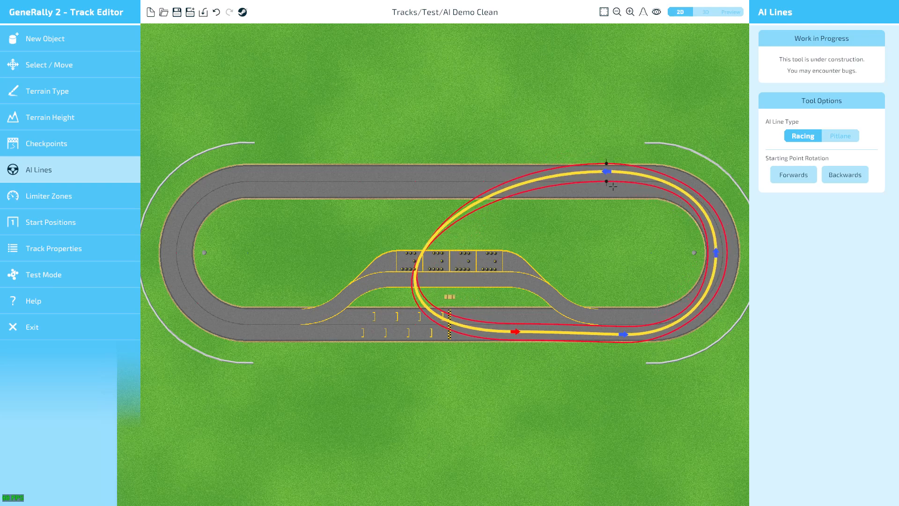
Step: Add two racing line points along the upper straight and rotate the middle one to run parallel with the track
{"action": "left_click", "coordinate": [507, 176]}
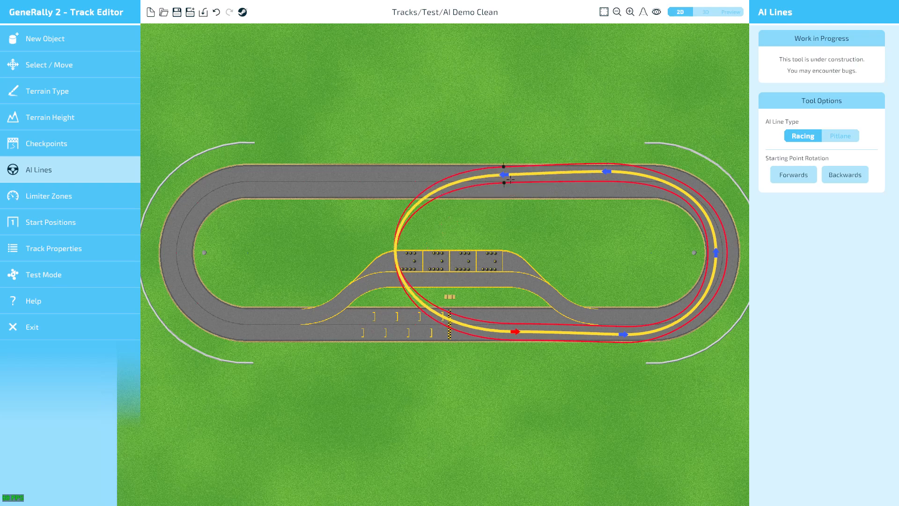
{"action": "left_click", "coordinate": [373, 180]}
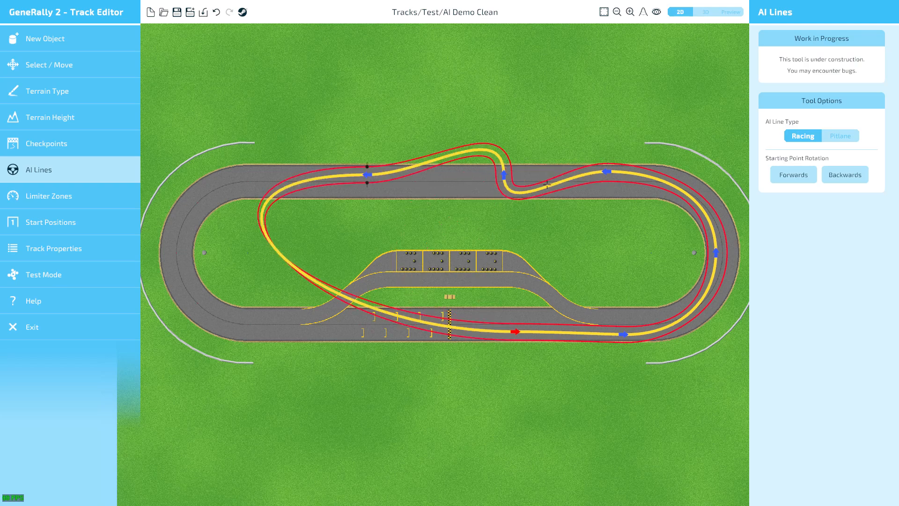
{"action": "left_click", "coordinate": [504, 177]}
{"action": "left_click_drag", "start_coordinate": [504, 179], "coordinate": [511, 186]}
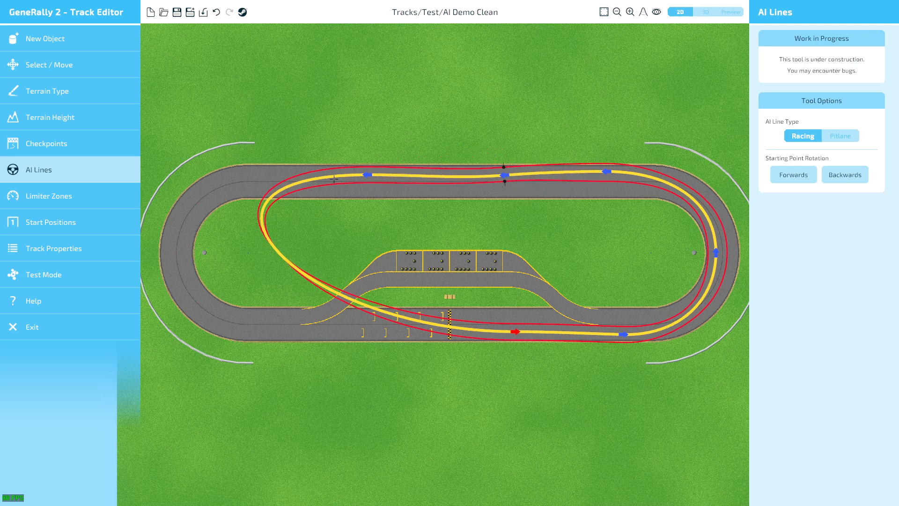
Step: Add racing line points at the left end of the upper straight, in the left bend and at the start of the lower straight
{"action": "left_click", "coordinate": [305, 177]}
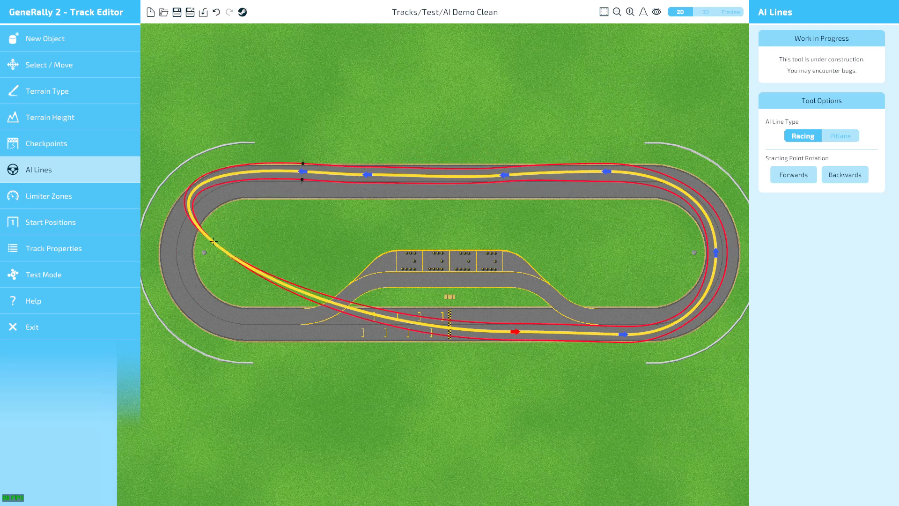
{"action": "left_click", "coordinate": [193, 260]}
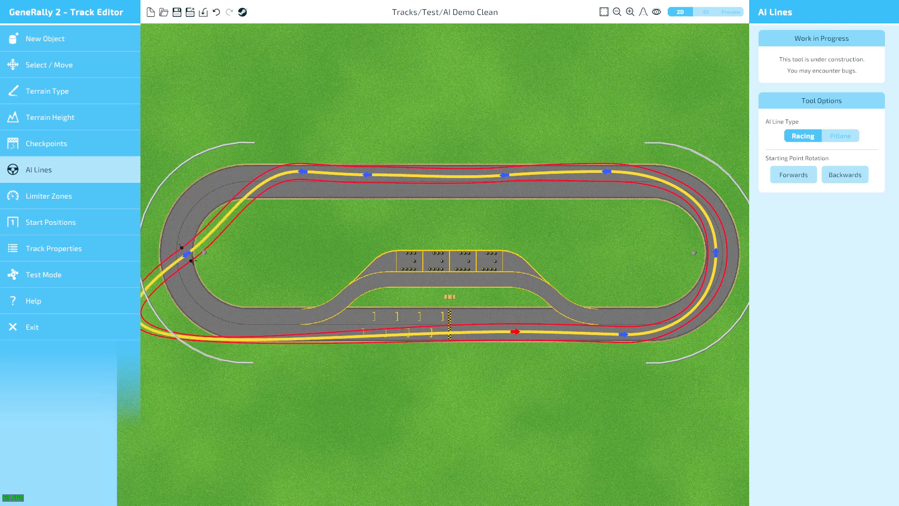
{"action": "left_click", "coordinate": [267, 340]}
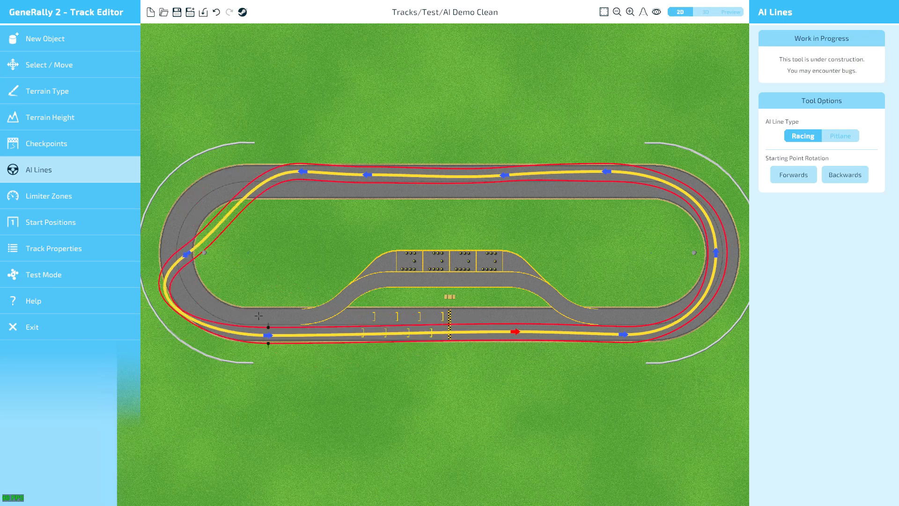
Step: Rotate the left bend's racing line point along the track and shift the point after the bend slightly up to straighten the line
{"action": "left_click", "coordinate": [199, 264]}
{"action": "left_click_drag", "start_coordinate": [199, 268], "coordinate": [206, 260]}
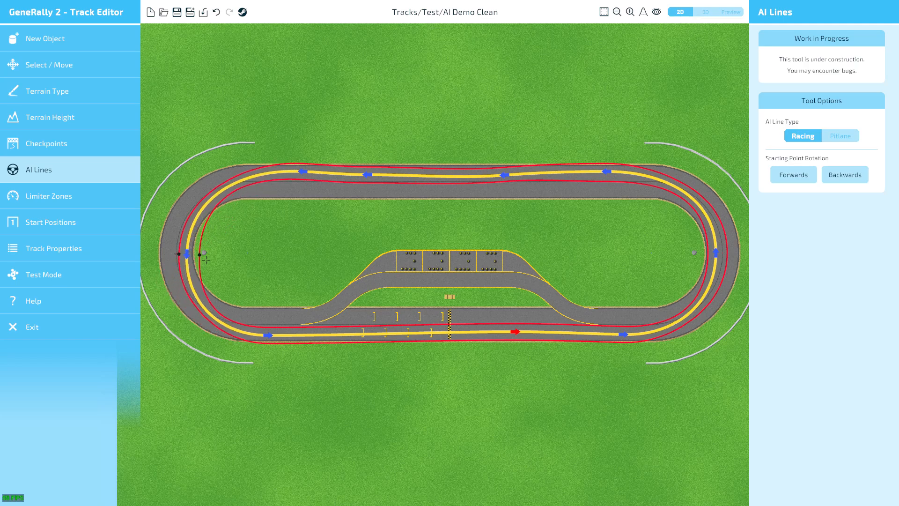
{"action": "left_click", "coordinate": [276, 337]}
{"action": "left_click_drag", "start_coordinate": [277, 337], "coordinate": [276, 335]}
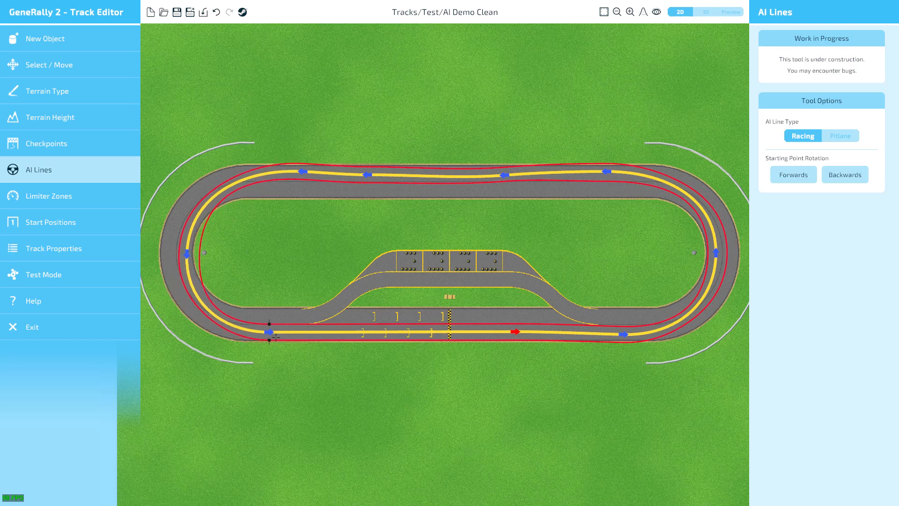
Step: Add two racing line points before the finish line and move the two middle points on the upper straight closer together
{"action": "left_click", "coordinate": [354, 338]}
{"action": "left_click", "coordinate": [435, 338]}
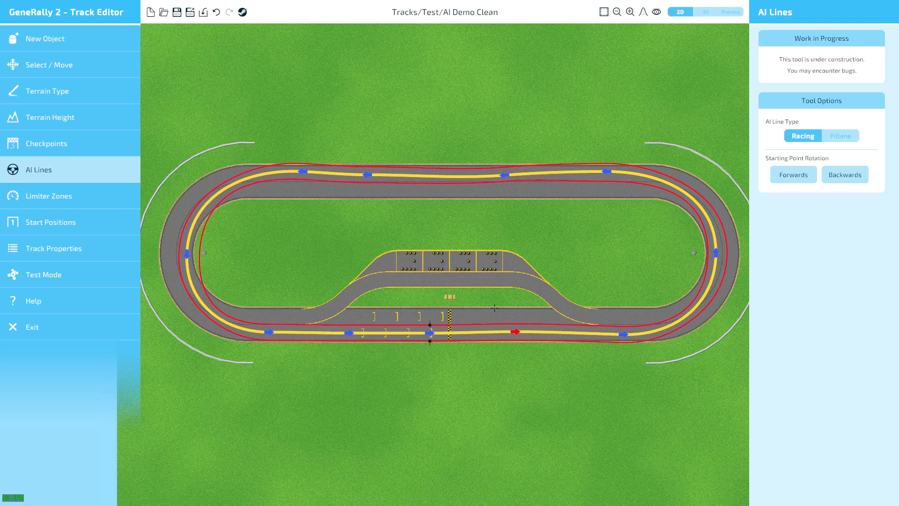
{"action": "left_click_drag", "start_coordinate": [367, 178], "coordinate": [397, 180]}
{"action": "left_click_drag", "start_coordinate": [507, 182], "coordinate": [507, 185]}
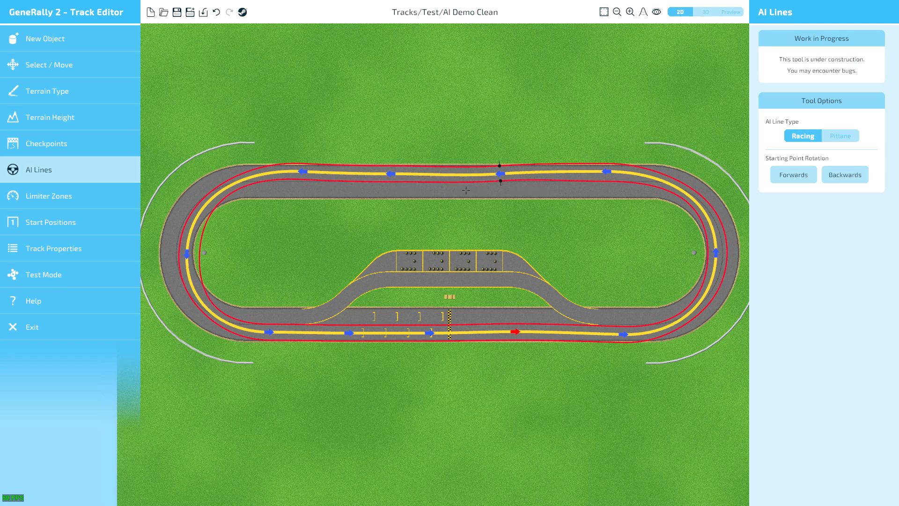
Step: Widen the AI line limits to the track edges at the starting point, the point before the right bend and the point in the bend
{"action": "left_click", "coordinate": [523, 337]}
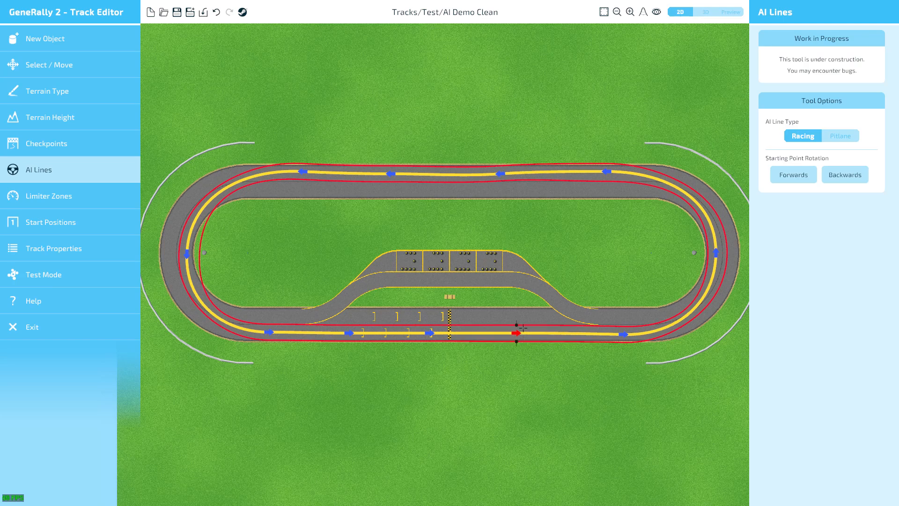
{"action": "left_click_drag", "start_coordinate": [523, 331], "coordinate": [523, 312]}
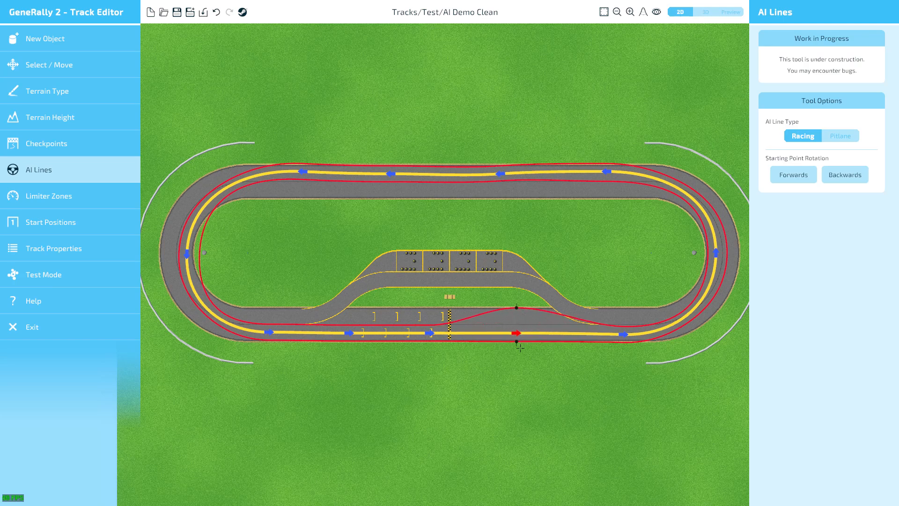
{"action": "left_click", "coordinate": [628, 336]}
{"action": "left_click_drag", "start_coordinate": [631, 331], "coordinate": [629, 313]}
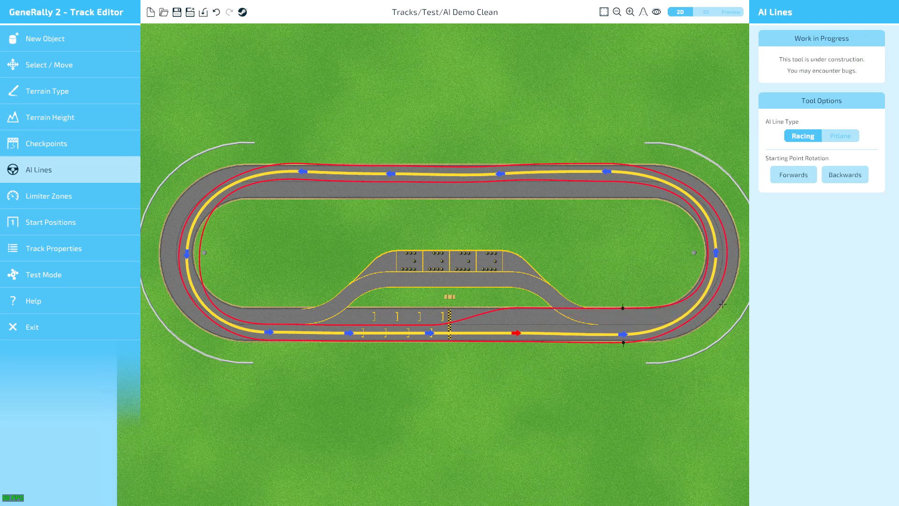
{"action": "left_click", "coordinate": [716, 253]}
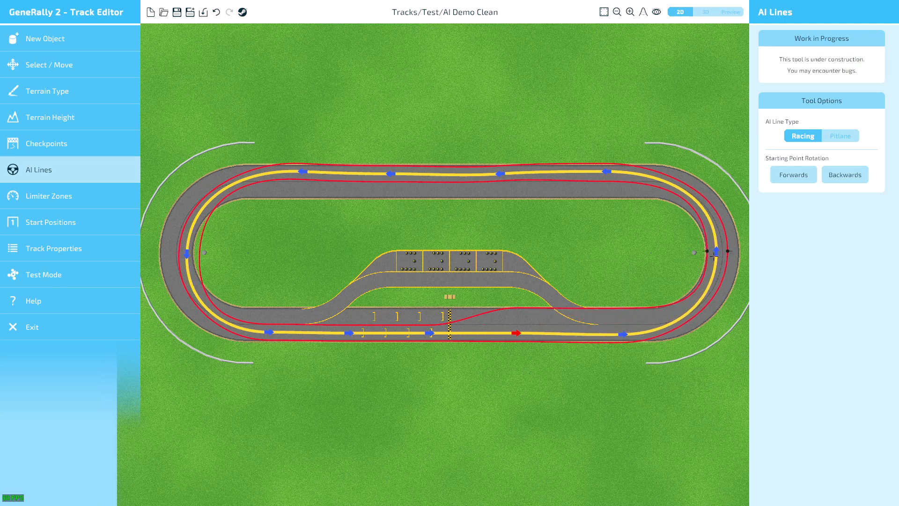
{"action": "left_click_drag", "start_coordinate": [736, 257], "coordinate": [745, 257]}
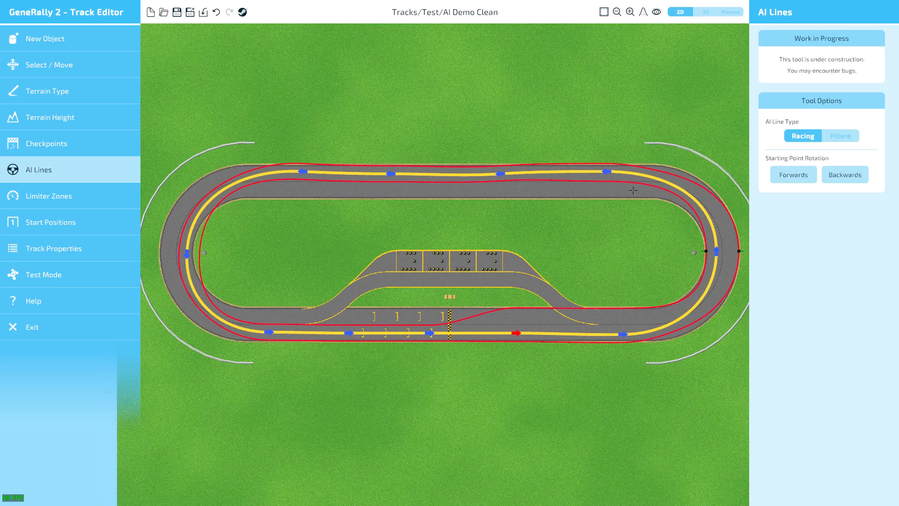
Step: Narrow the AI line limits around the racing line at three points on the upper straight, from its right end past the middle
{"action": "left_click", "coordinate": [611, 177]}
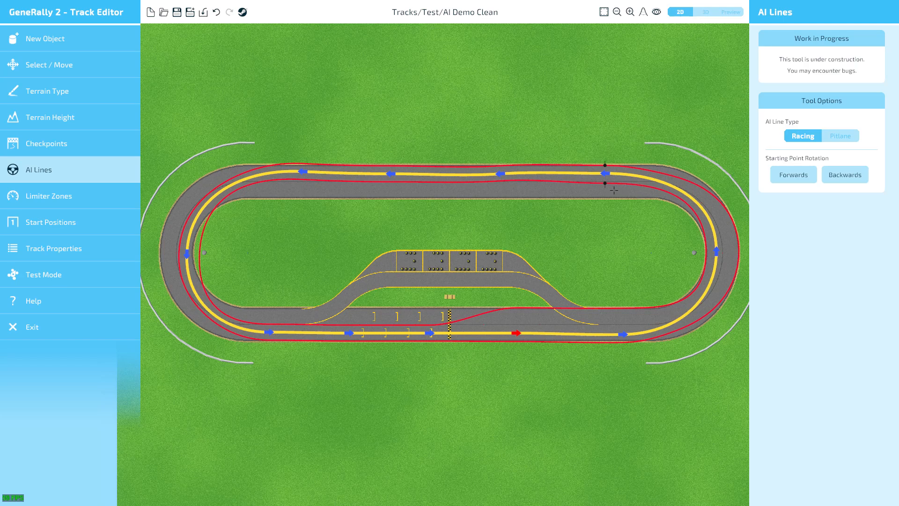
{"action": "left_click_drag", "start_coordinate": [612, 190], "coordinate": [613, 173]}
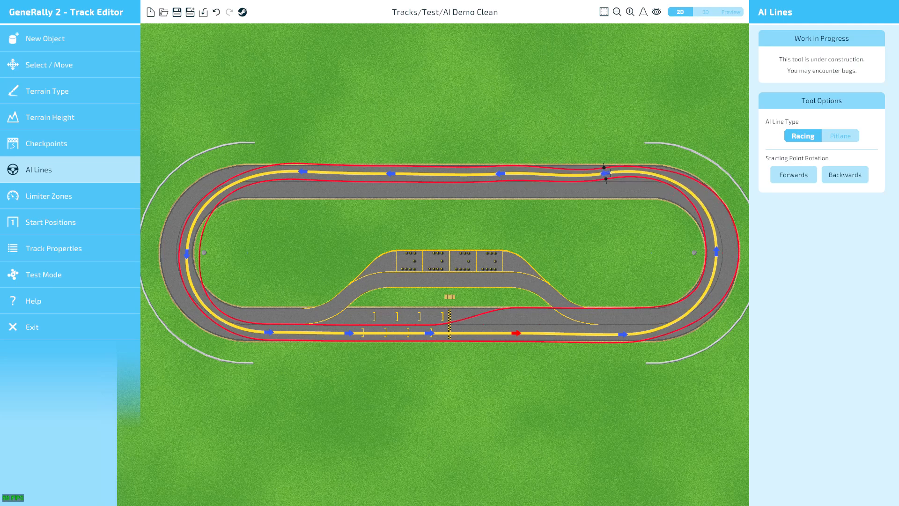
{"action": "left_click", "coordinate": [506, 178]}
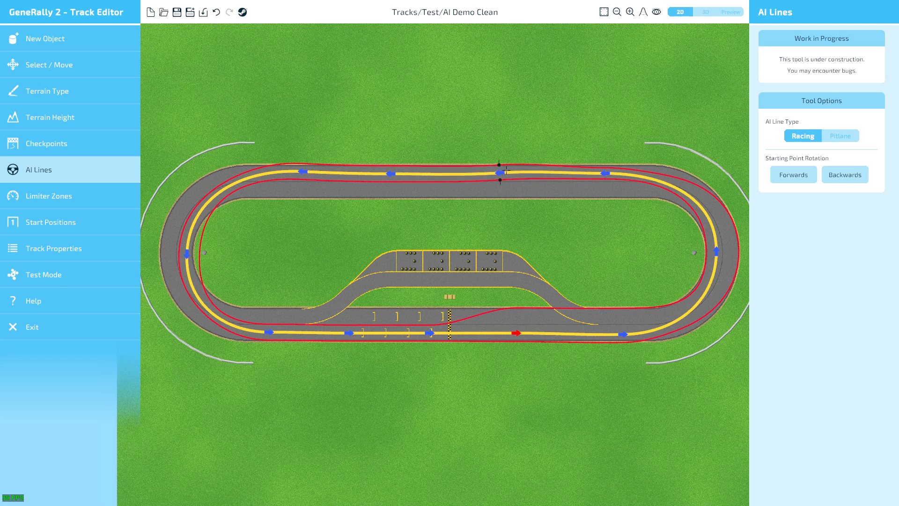
{"action": "left_click_drag", "start_coordinate": [507, 170], "coordinate": [505, 181]}
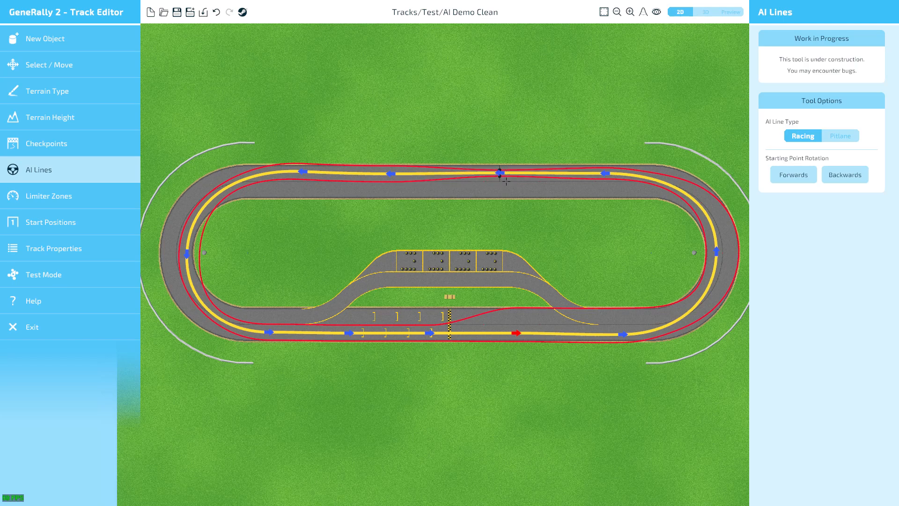
{"action": "left_click", "coordinate": [397, 174]}
{"action": "left_click_drag", "start_coordinate": [397, 172], "coordinate": [397, 185]}
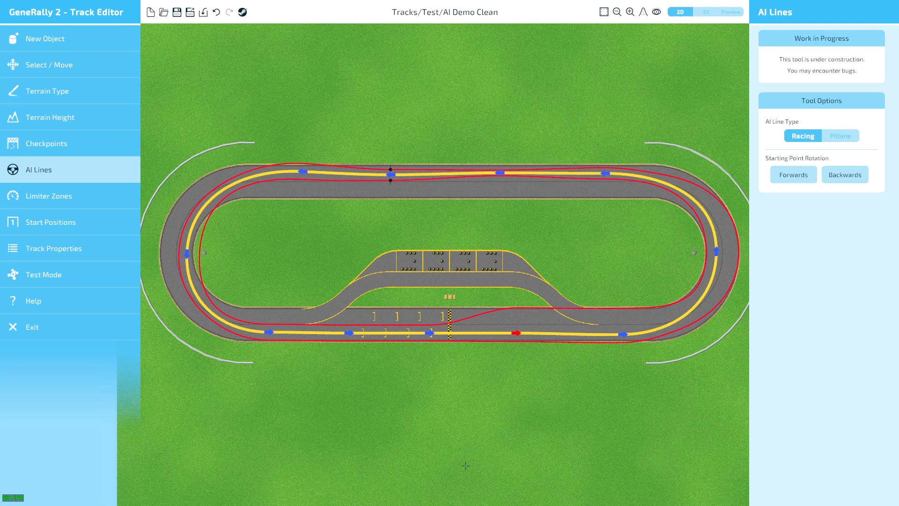
Step: Add a racing line point on the grass below the finish line, and undo it
{"action": "left_click", "coordinate": [494, 441]}
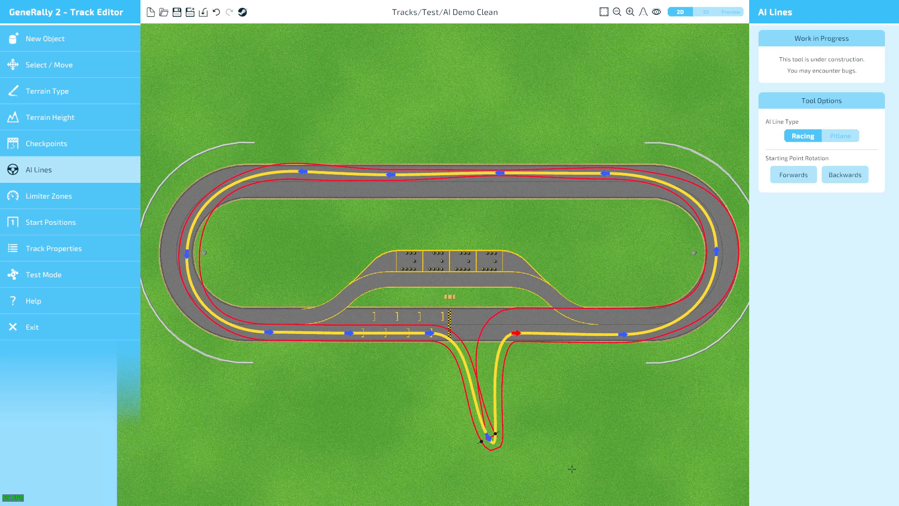
{"action": "key", "text": "ctrl+z"}
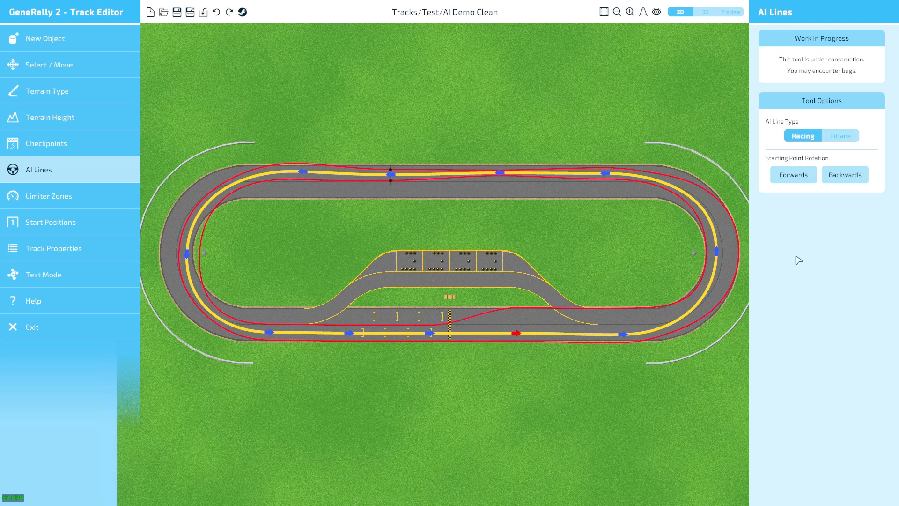
Step: Rotate the starting point forwards to the upper straight and insert a racing line point between its two rightmost points
{"action": "left_click", "coordinate": [799, 172]}
{"action": "left_click", "coordinate": [799, 180]}
{"action": "left_click", "coordinate": [799, 180]}
{"action": "left_click", "coordinate": [799, 181]}
{"action": "left_click", "coordinate": [799, 180]}
{"action": "left_click", "coordinate": [560, 178]}
{"action": "left_click_drag", "start_coordinate": [557, 179], "coordinate": [561, 186]}
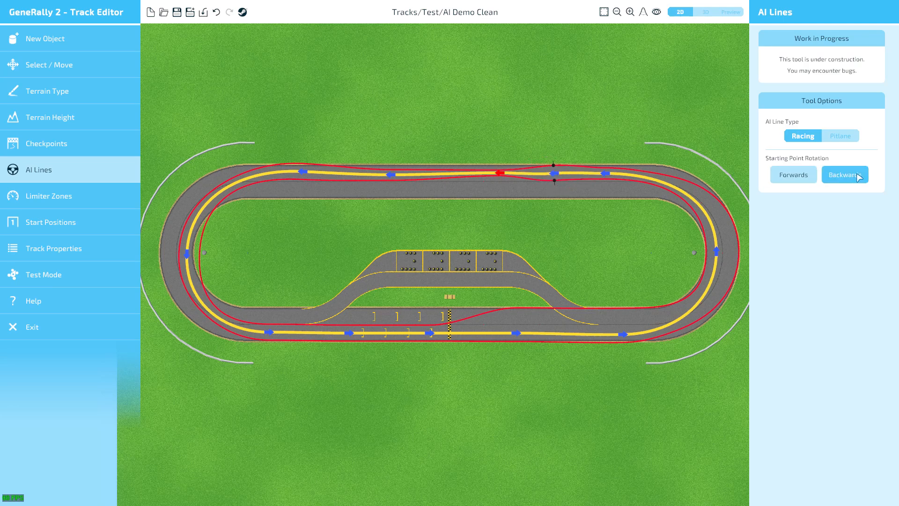
Step: Rotate the starting point backwards to the point just past the finish line on the lower straight
{"action": "left_click", "coordinate": [808, 178]}
{"action": "left_click", "coordinate": [809, 179]}
{"action": "left_click", "coordinate": [808, 179]}
{"action": "left_click", "coordinate": [808, 180]}
{"action": "left_click", "coordinate": [808, 179]}
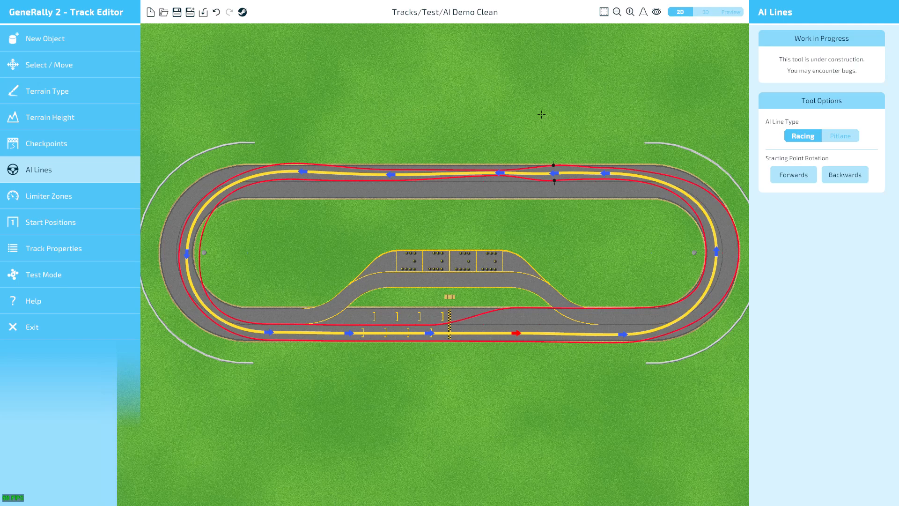
Step: Extend the inner AI line limit to the track's inner edge at the two rightmost points of the upper straight
{"action": "left_click", "coordinate": [612, 193]}
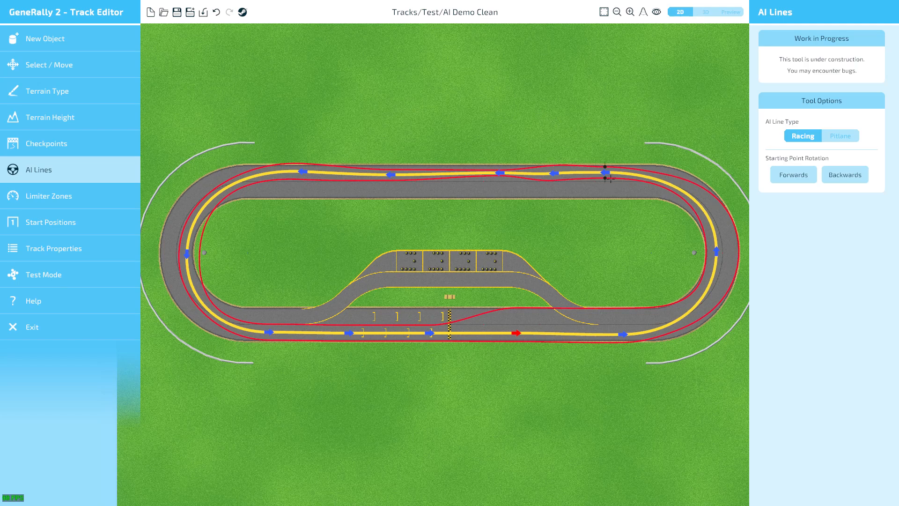
{"action": "left_click", "coordinate": [609, 205]}
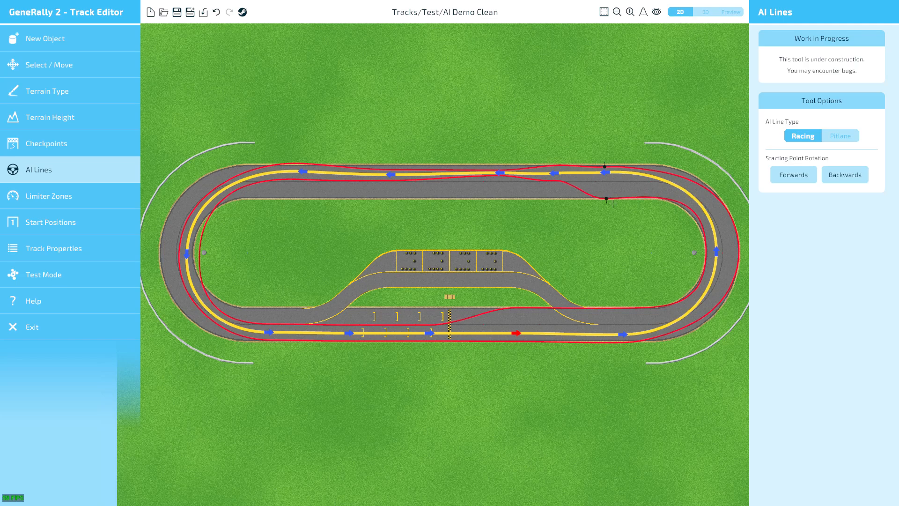
{"action": "left_click", "coordinate": [612, 169]}
{"action": "left_click_drag", "start_coordinate": [612, 169], "coordinate": [611, 170]}
{"action": "left_click", "coordinate": [558, 178]}
{"action": "left_click_drag", "start_coordinate": [558, 185], "coordinate": [559, 204]}
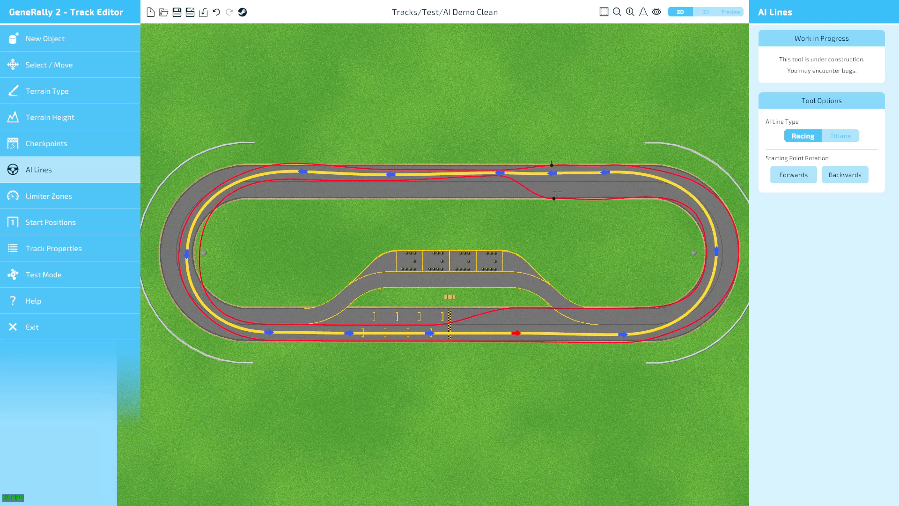
Step: Widen the AI line limits to both track edges at the three remaining points along the upper straight
{"action": "left_click", "coordinate": [506, 178]}
{"action": "mouse_move", "coordinate": [506, 182]}
{"action": "left_mouse_down"}
{"action": "mouse_move", "coordinate": [505, 204]}
{"action": "mouse_move", "coordinate": [507, 171]}
{"action": "left_mouse_up"}
{"action": "left_click", "coordinate": [395, 180]}
{"action": "mouse_move", "coordinate": [396, 186]}
{"action": "left_mouse_down"}
{"action": "mouse_move", "coordinate": [396, 203]}
{"action": "mouse_move", "coordinate": [396, 168]}
{"action": "left_mouse_up"}
{"action": "left_click", "coordinate": [309, 177]}
{"action": "left_click_drag", "start_coordinate": [310, 185], "coordinate": [309, 204]}
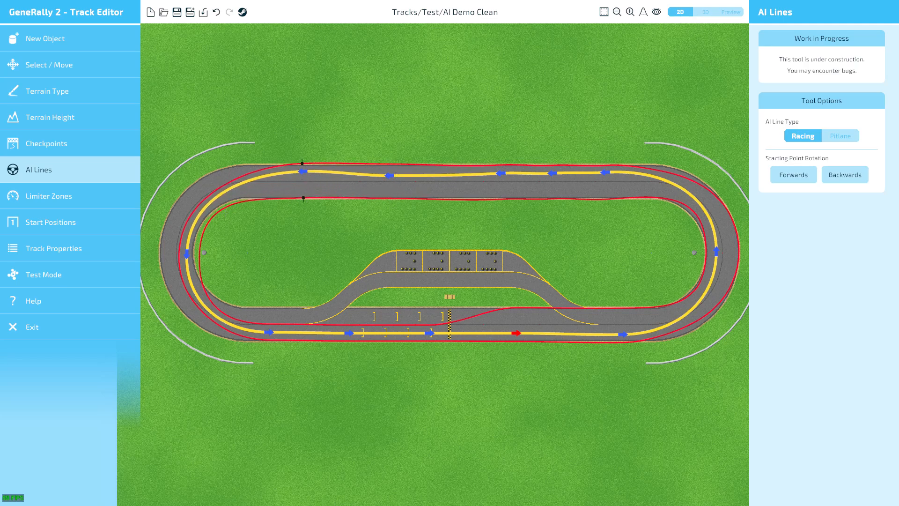
Step: Widen the AI line limits to the track edges at the left bend point and the three lower straight points before the finish line
{"action": "left_click", "coordinate": [188, 257]}
{"action": "mouse_move", "coordinate": [186, 258]}
{"action": "left_mouse_down"}
{"action": "mouse_move", "coordinate": [167, 258]}
{"action": "mouse_move", "coordinate": [202, 259]}
{"action": "left_mouse_up"}
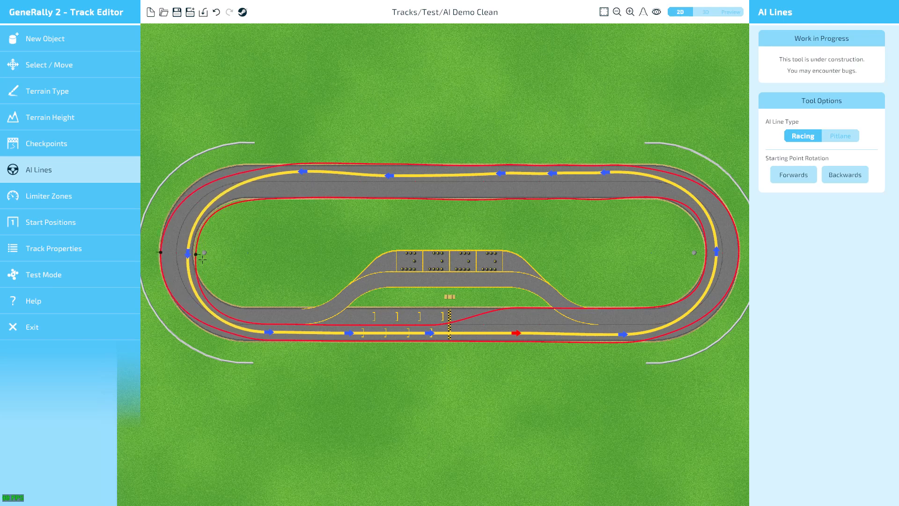
{"action": "left_click", "coordinate": [267, 332]}
{"action": "left_click_drag", "start_coordinate": [272, 329], "coordinate": [272, 314]}
{"action": "left_click", "coordinate": [348, 333]}
{"action": "left_click_drag", "start_coordinate": [348, 328], "coordinate": [356, 317]}
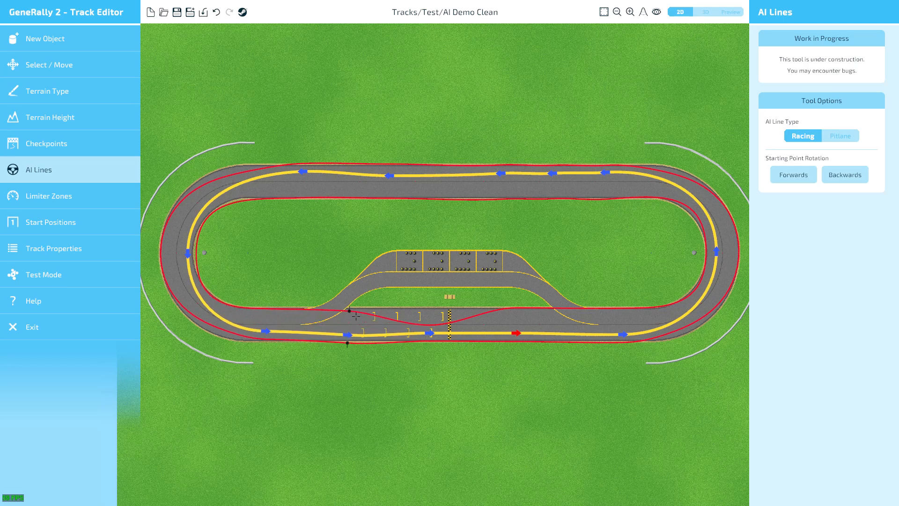
{"action": "left_click", "coordinate": [431, 334]}
{"action": "left_click_drag", "start_coordinate": [438, 330], "coordinate": [439, 313]}
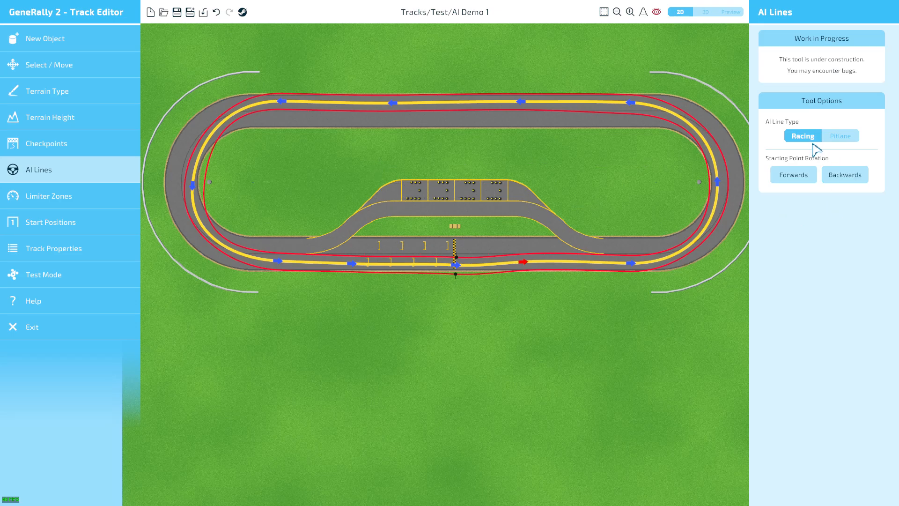
Step: Draw a Pitlane AI line from the left bend through the pit lane and back onto the inner side of the lower straight before the right bend
{"action": "left_click", "coordinate": [853, 140]}
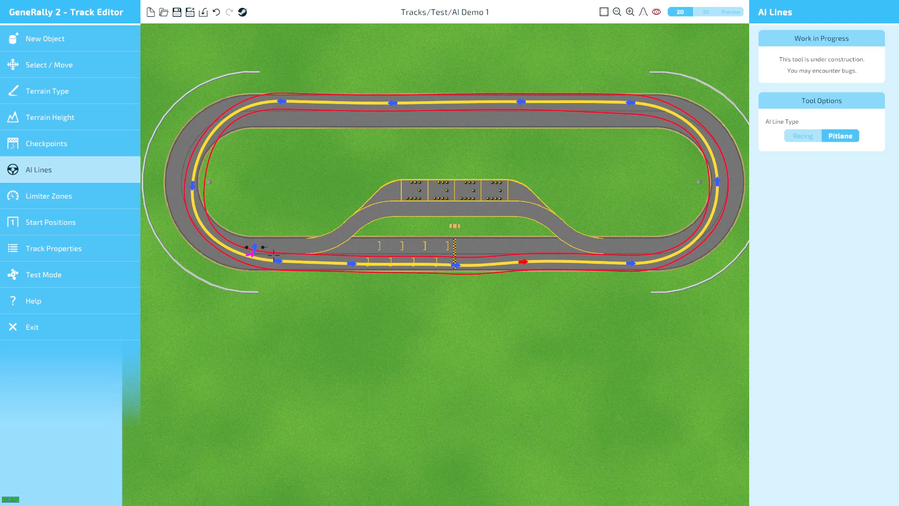
{"action": "right_click_drag", "start_coordinate": [272, 256], "coordinate": [265, 263]}
{"action": "left_click", "coordinate": [336, 252]}
{"action": "left_click", "coordinate": [392, 215]}
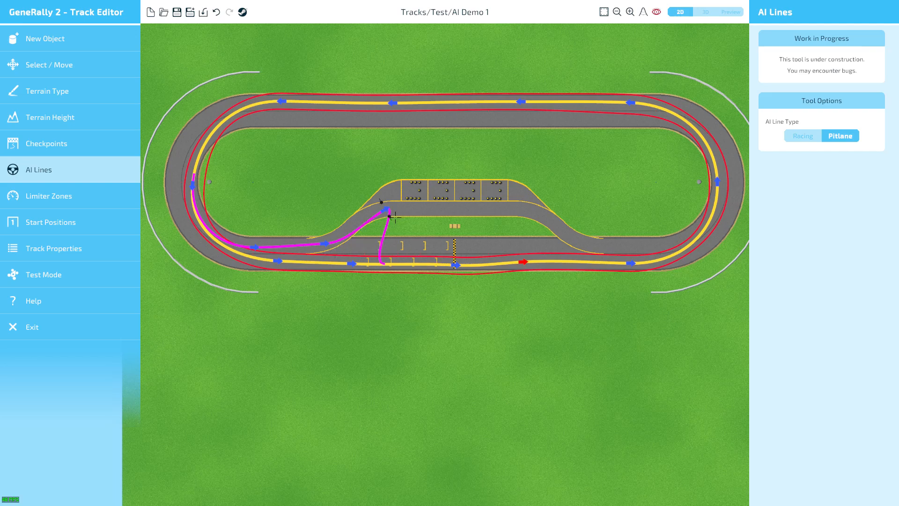
{"action": "left_click", "coordinate": [462, 216]}
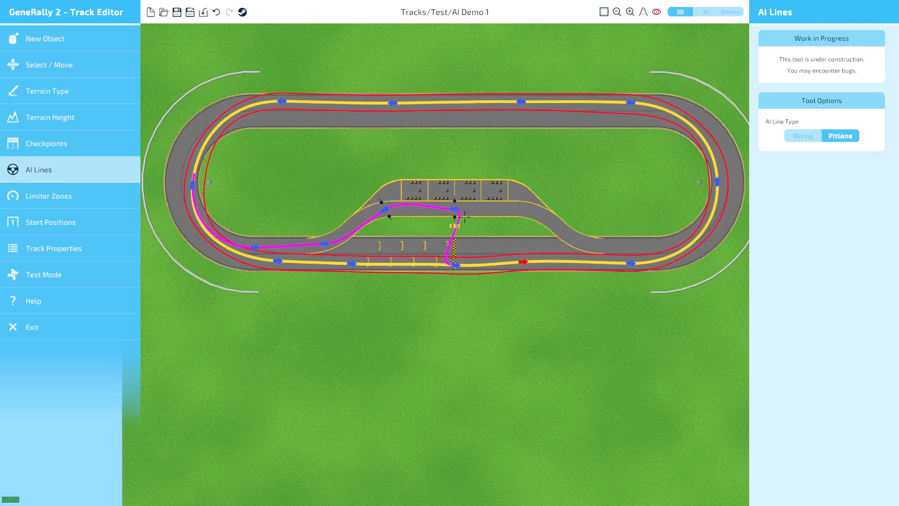
{"action": "left_click", "coordinate": [543, 218]}
{"action": "left_click", "coordinate": [592, 252]}
{"action": "left_click", "coordinate": [653, 255]}
Step: Adjust the pitlane line points at the pit entry, both ends of the pit straight and the pit exit so the line follows the lane
{"action": "left_click", "coordinate": [334, 254]}
{"action": "left_click_drag", "start_coordinate": [324, 254], "coordinate": [327, 252]}
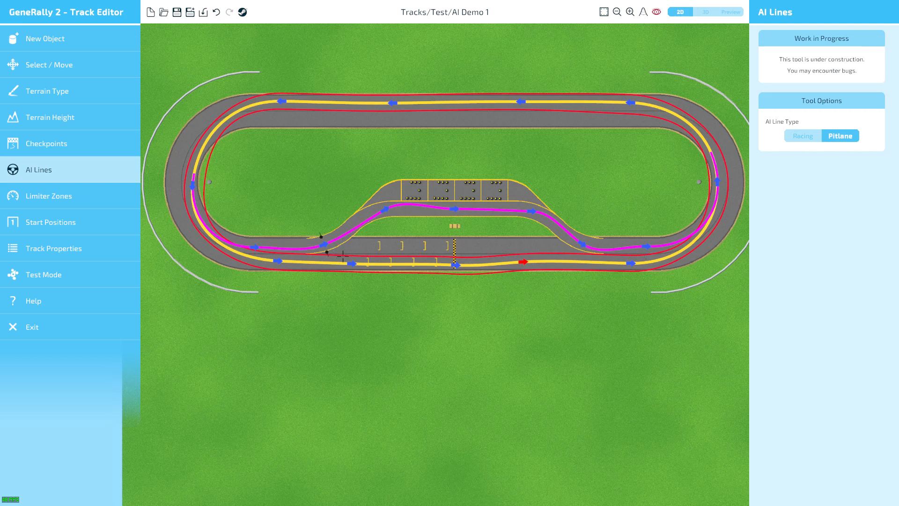
{"action": "left_click", "coordinate": [393, 226]}
{"action": "left_click_drag", "start_coordinate": [394, 227], "coordinate": [396, 215]}
{"action": "left_click", "coordinate": [541, 219]}
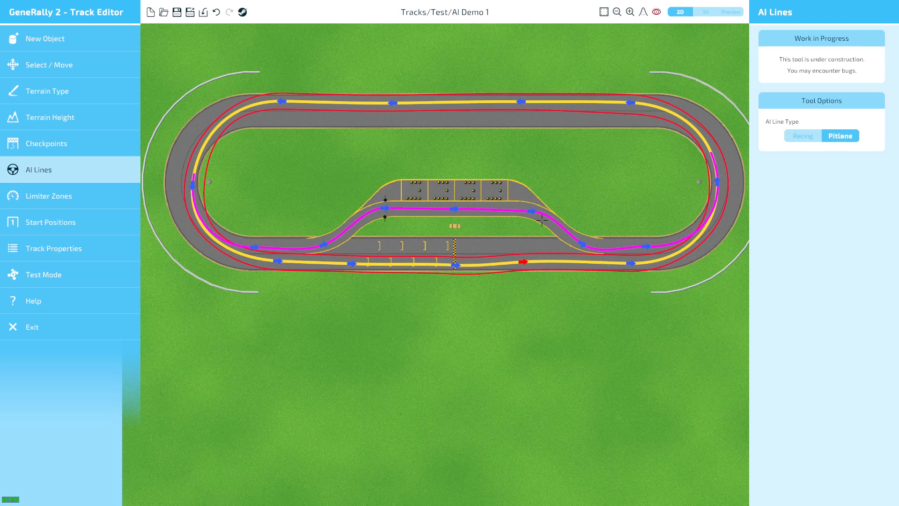
{"action": "left_click_drag", "start_coordinate": [541, 219], "coordinate": [534, 226]}
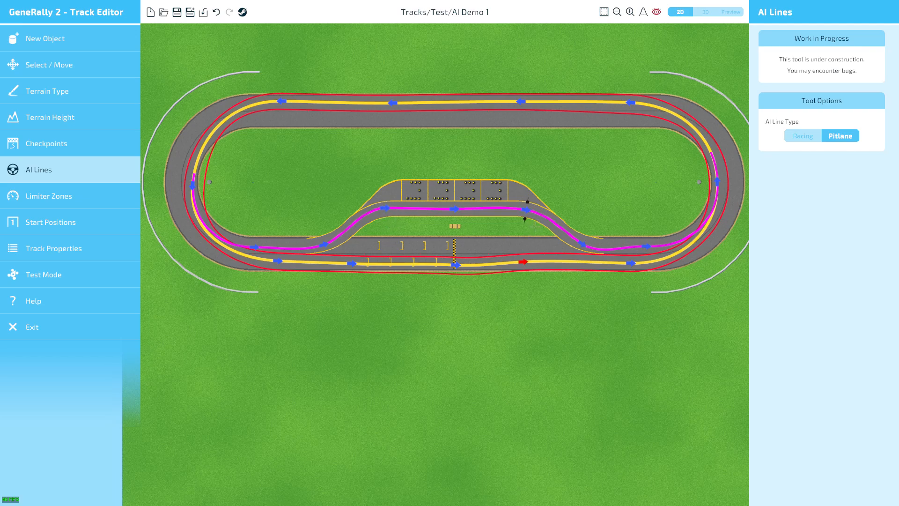
{"action": "left_click_drag", "start_coordinate": [590, 257], "coordinate": [585, 244]}
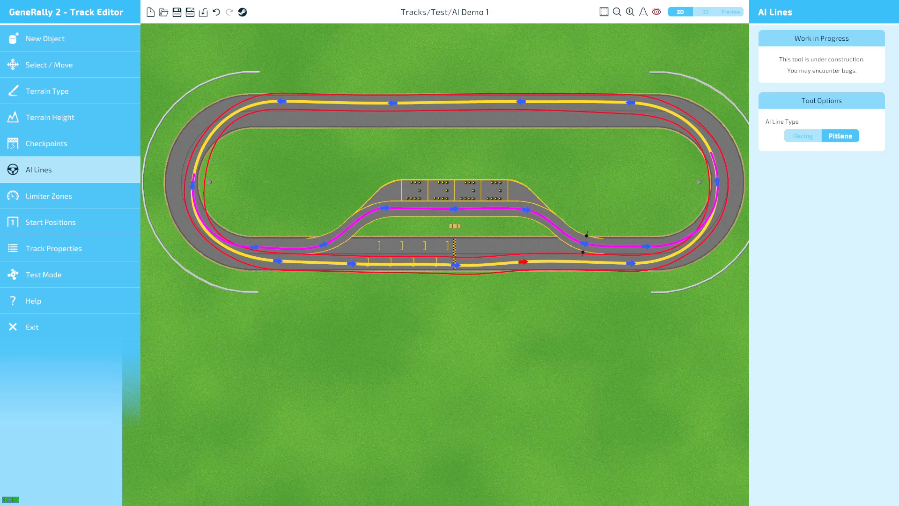
Step: Move the brown object on the grass above the finish line up to the edge of the middle pit boxes
{"action": "scroll", "coordinate": [466, 211], "scroll_direction": "up", "scroll_amount": 4}
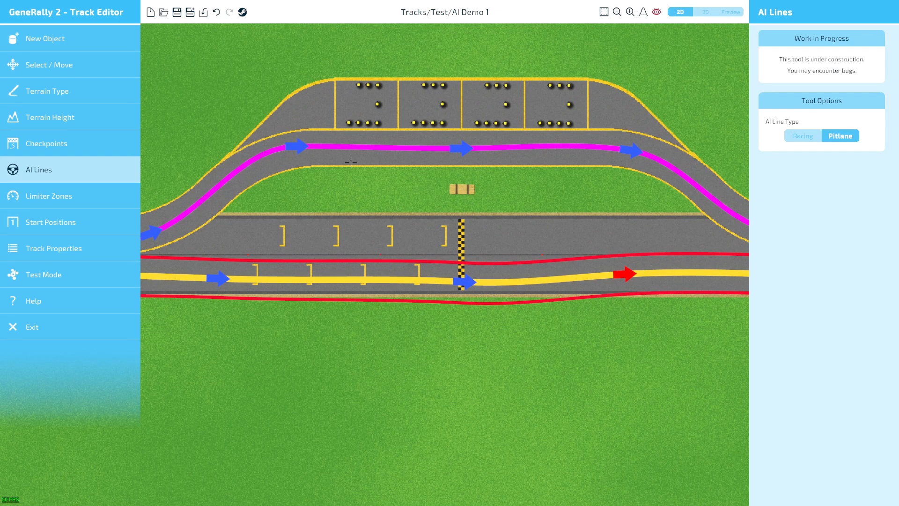
{"action": "left_click", "coordinate": [111, 70]}
{"action": "left_click", "coordinate": [473, 196]}
{"action": "left_click_drag", "start_coordinate": [474, 195], "coordinate": [471, 133]}
{"action": "left_click", "coordinate": [470, 205]}
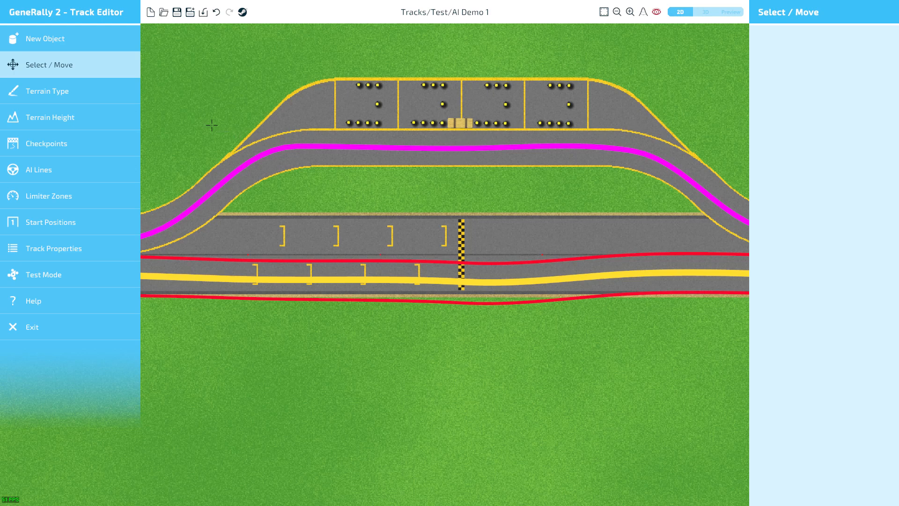
Step: Move the brown object from the pit boxes back onto the grass between the pit lane and the finish line
{"action": "left_click", "coordinate": [465, 131]}
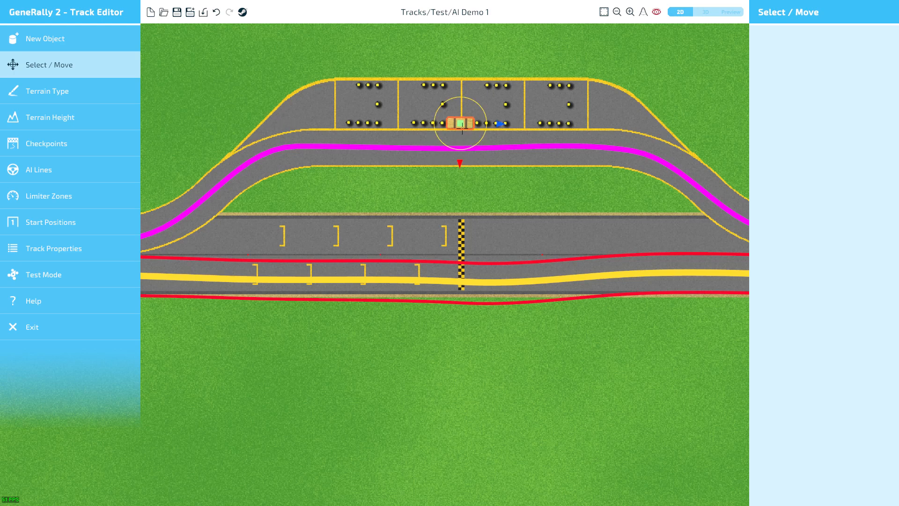
{"action": "left_click_drag", "start_coordinate": [467, 133], "coordinate": [473, 203]}
{"action": "left_click", "coordinate": [380, 199]}
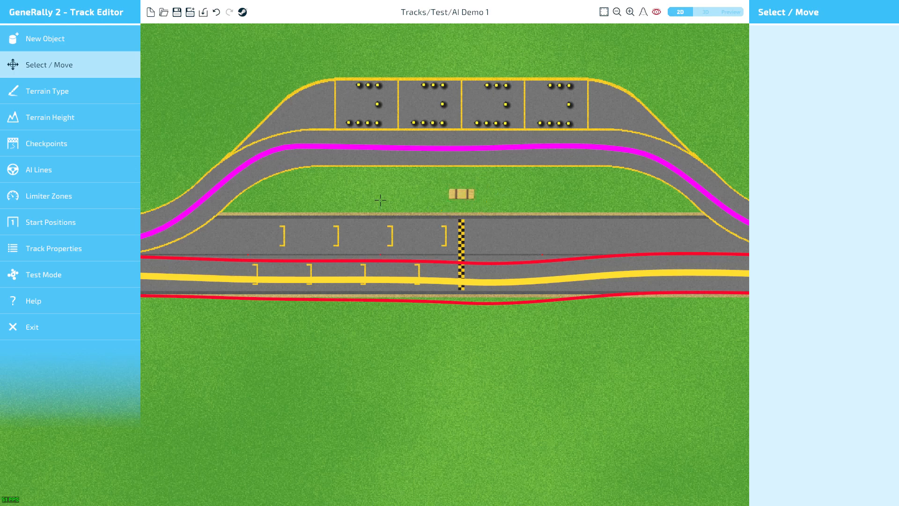
Step: Draw the first checkpoint across the track in the middle of the right bend, reaching beyond the outer barrier
{"action": "scroll", "coordinate": [388, 198], "scroll_direction": "down", "scroll_amount": 3}
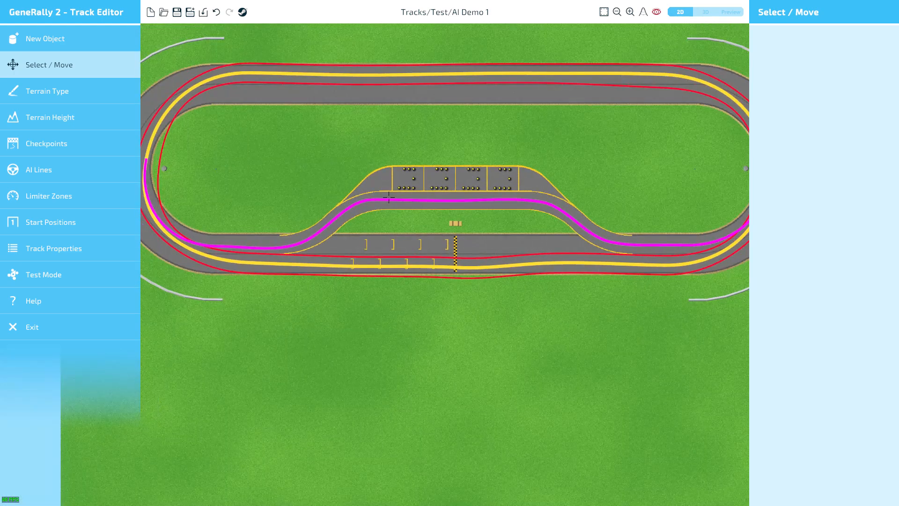
{"action": "scroll", "coordinate": [388, 197], "scroll_direction": "down", "scroll_amount": 1}
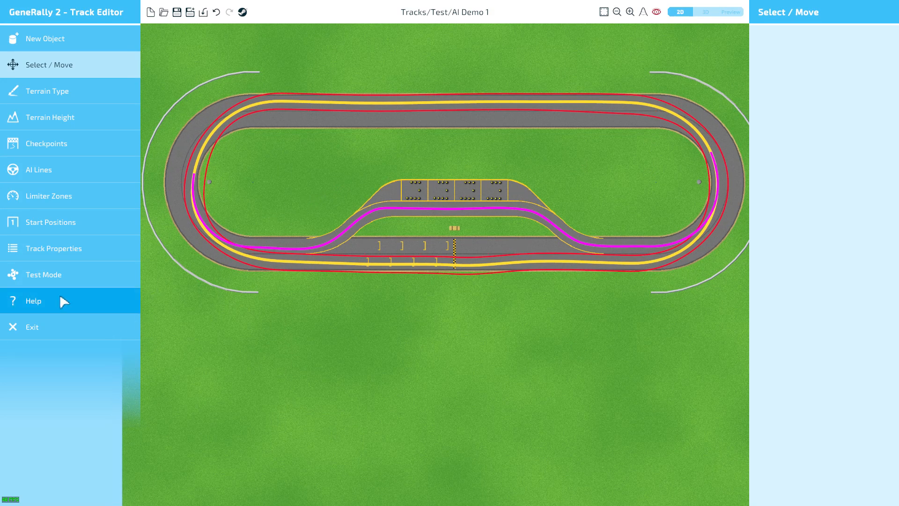
{"action": "left_click", "coordinate": [84, 151]}
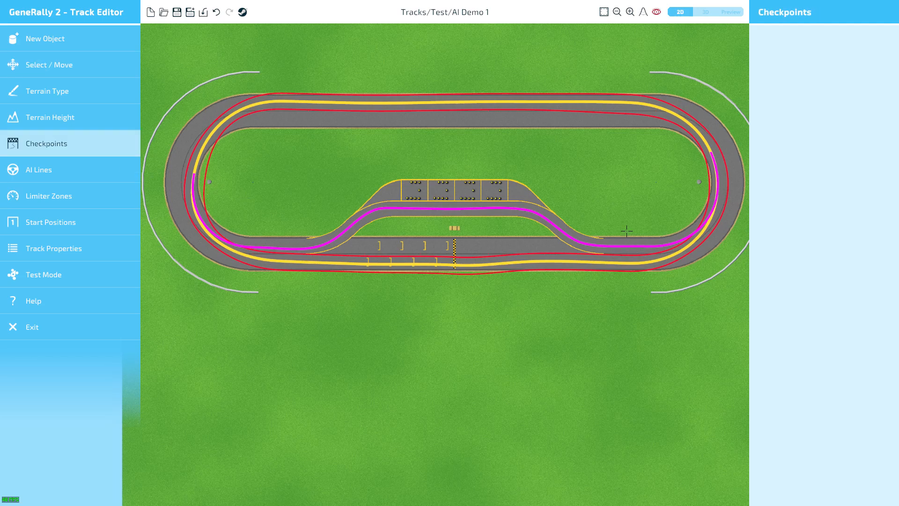
{"action": "middle_click_drag", "start_coordinate": [628, 229], "coordinate": [484, 240]}
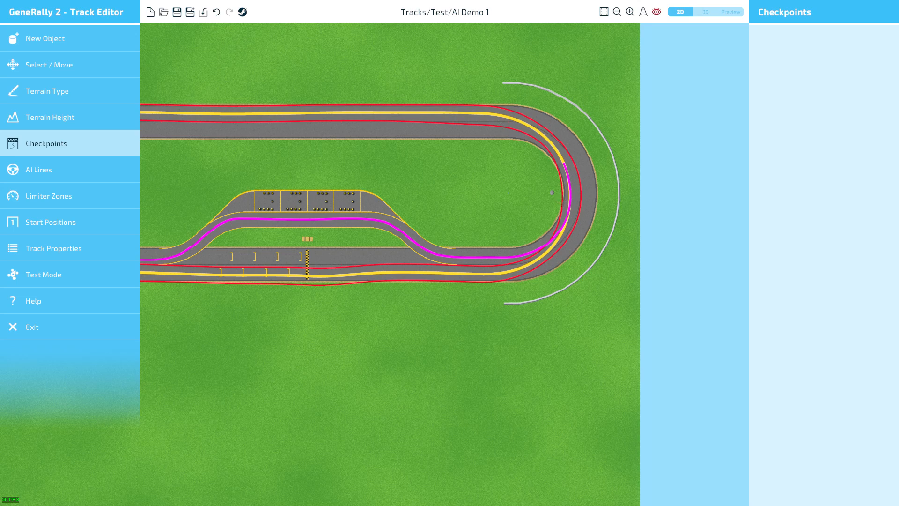
{"action": "left_click_drag", "start_coordinate": [561, 201], "coordinate": [648, 202]}
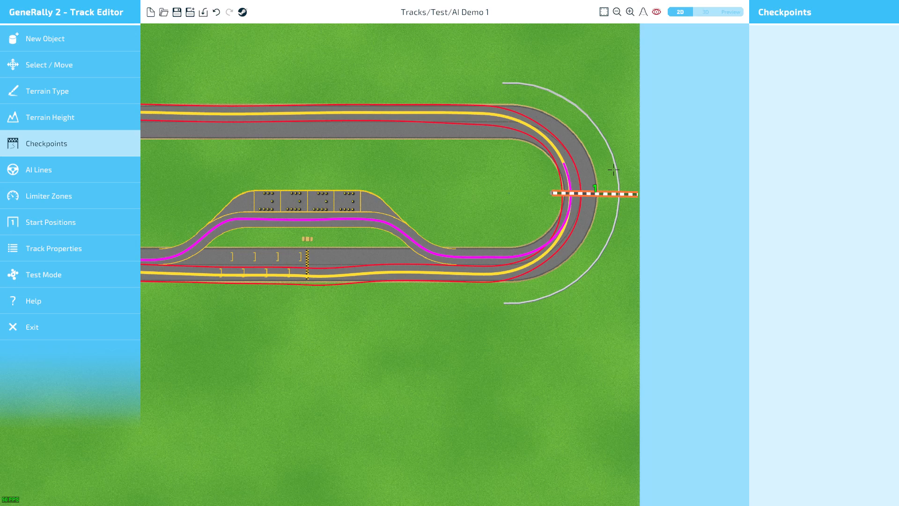
{"action": "left_click", "coordinate": [585, 123]}
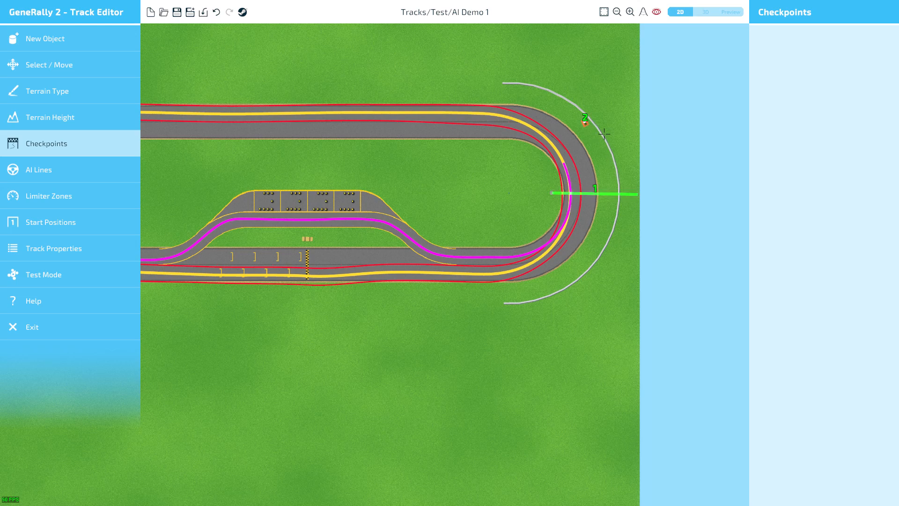
{"action": "key", "text": "ctrl+z"}
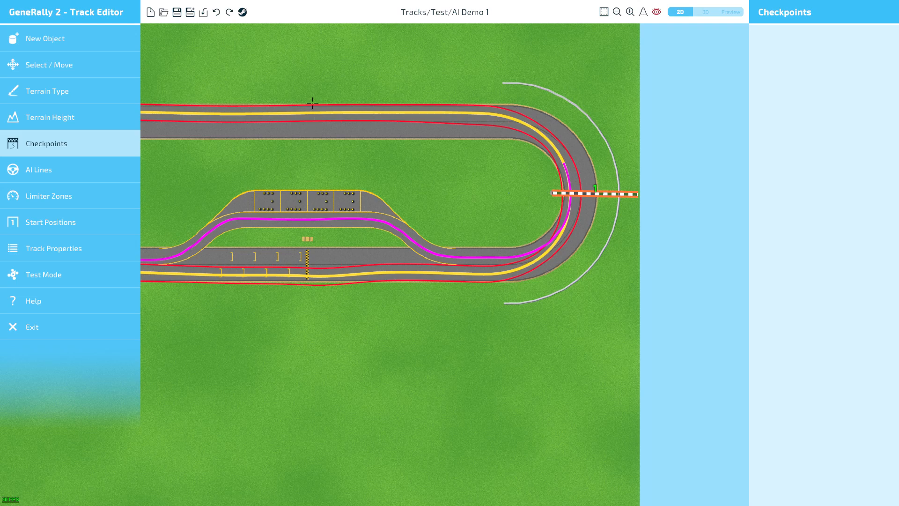
Step: Draw the second checkpoint across the middle of the upper straight, opposite the finish line
{"action": "left_click_drag", "start_coordinate": [310, 85], "coordinate": [311, 160]}
{"action": "middle_click_drag", "start_coordinate": [219, 161], "coordinate": [442, 166]}
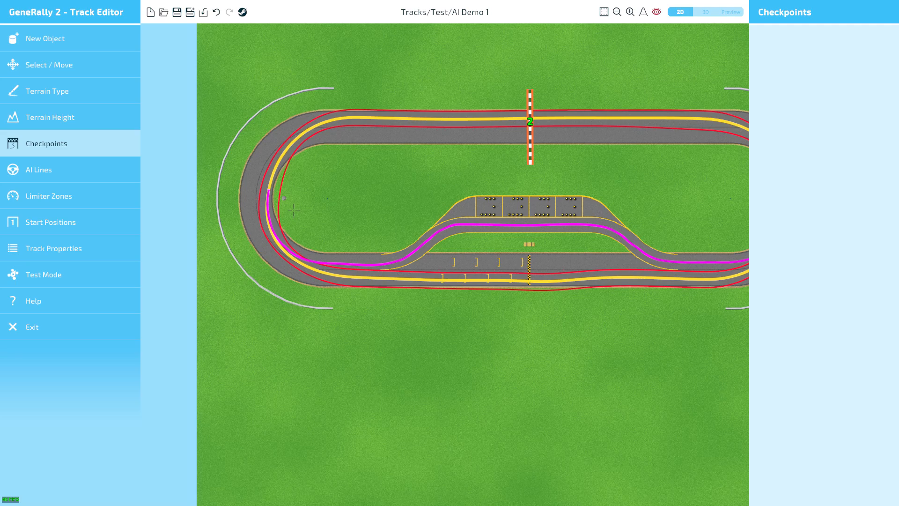
Step: Draw the third checkpoint across the left bend beyond the outer barrier, and the fourth along the finish line, spanning the pit lane and pit boxes
{"action": "left_click_drag", "start_coordinate": [293, 207], "coordinate": [204, 209]}
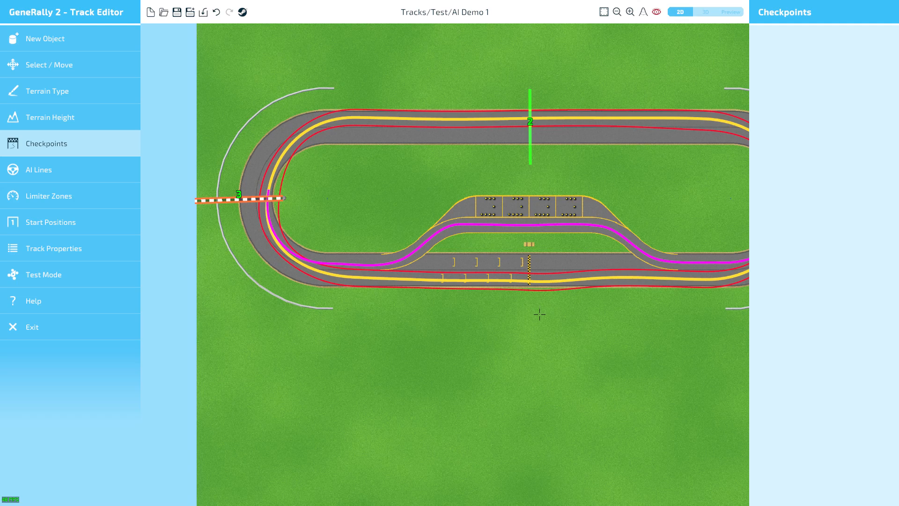
{"action": "left_click_drag", "start_coordinate": [539, 311], "coordinate": [538, 190]}
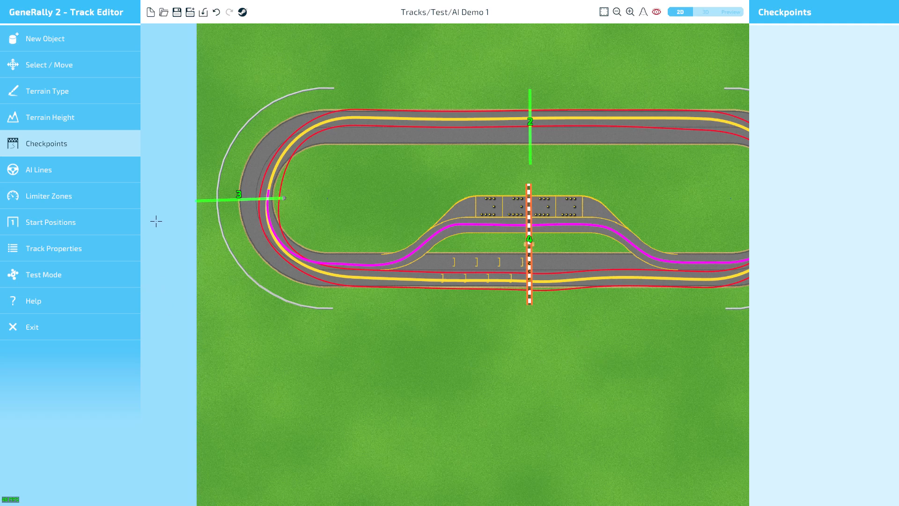
Step: Draw a four-cornered limiter zone over the pit lane, from the pit entry to the end of the last pit box, including all boxes
{"action": "left_click", "coordinate": [59, 208]}
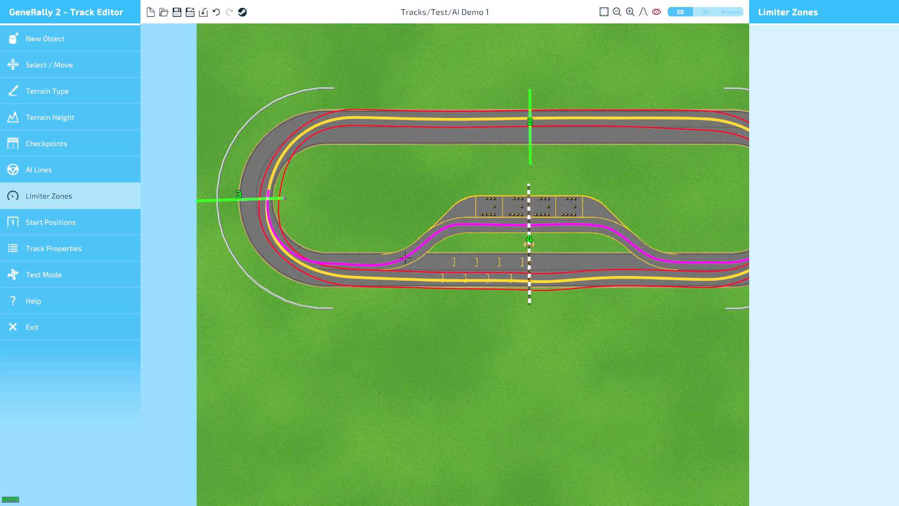
{"action": "left_click_drag", "start_coordinate": [405, 257], "coordinate": [595, 198]}
{"action": "left_click", "coordinate": [587, 192]}
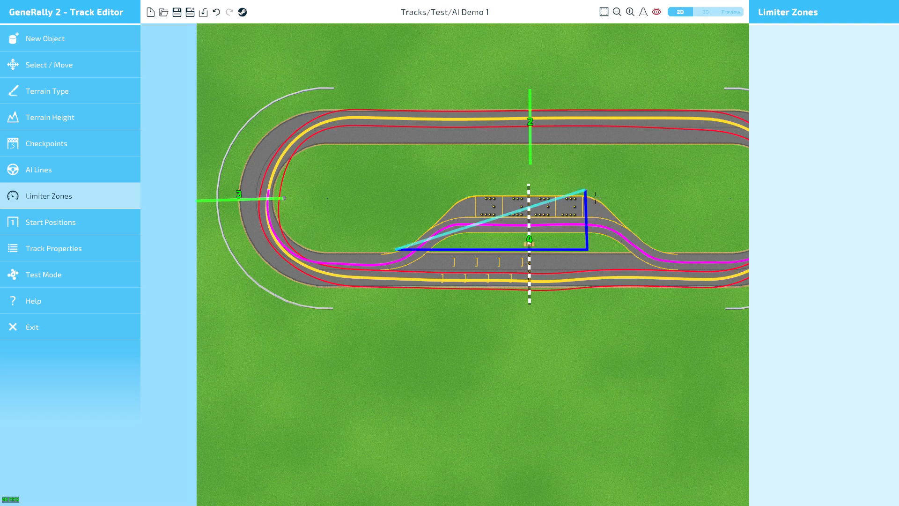
{"action": "left_click", "coordinate": [466, 199]}
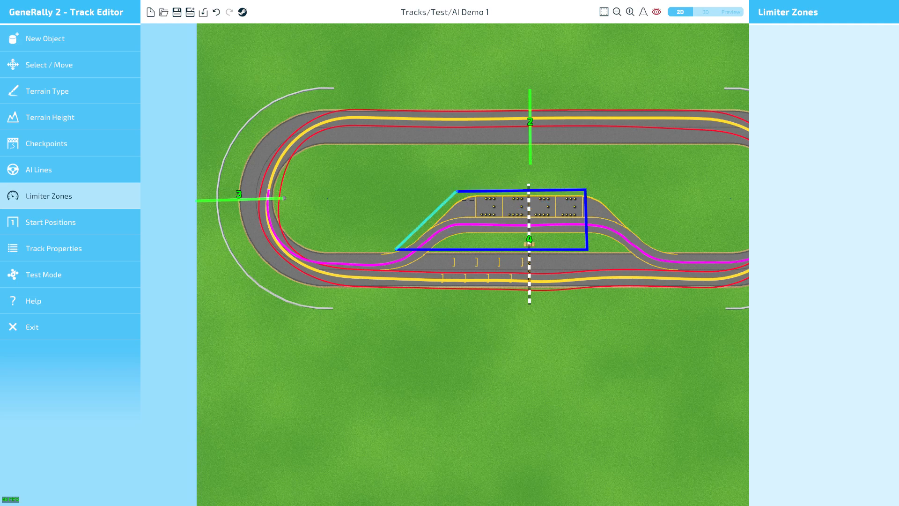
{"action": "left_click", "coordinate": [467, 200]}
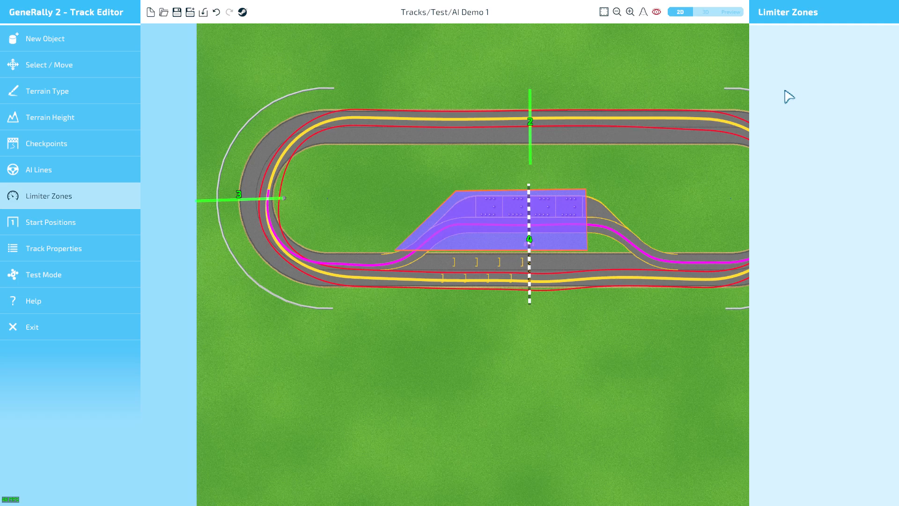
Step: Hide the AI lines, checkpoints and limiters layers, leaving the objects layer shown
{"action": "left_click", "coordinate": [655, 13]}
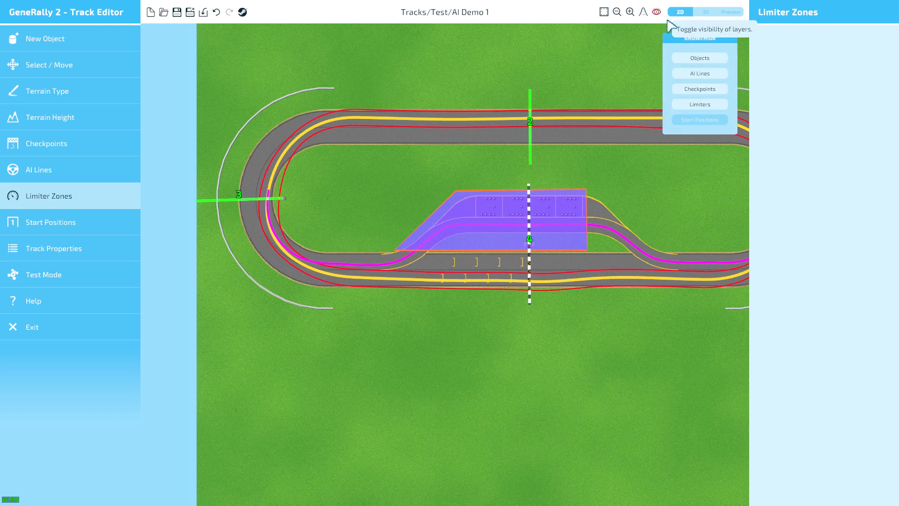
{"action": "left_click", "coordinate": [705, 103]}
{"action": "left_click", "coordinate": [700, 89]}
{"action": "left_click", "coordinate": [707, 104]}
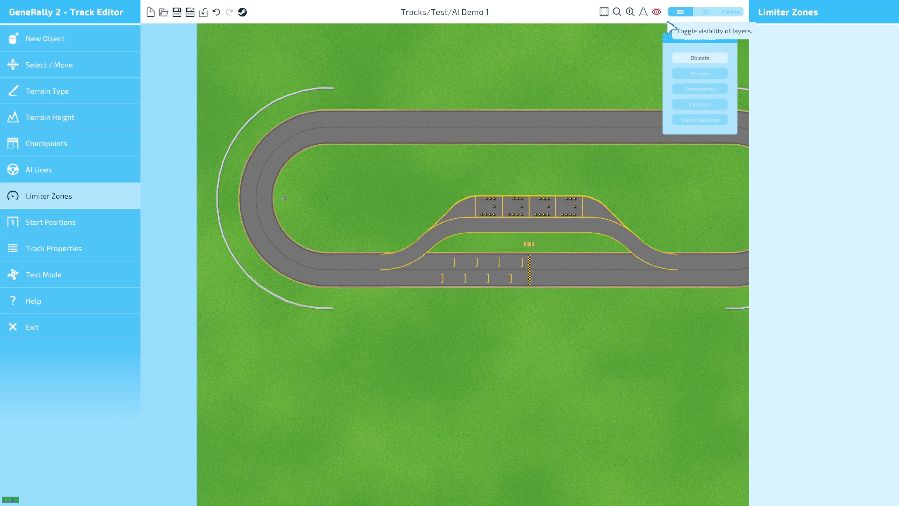
Step: Run a test simulation in the preview view with 5 cars of type General, and stop it after watching them drive
{"action": "left_click", "coordinate": [731, 12]}
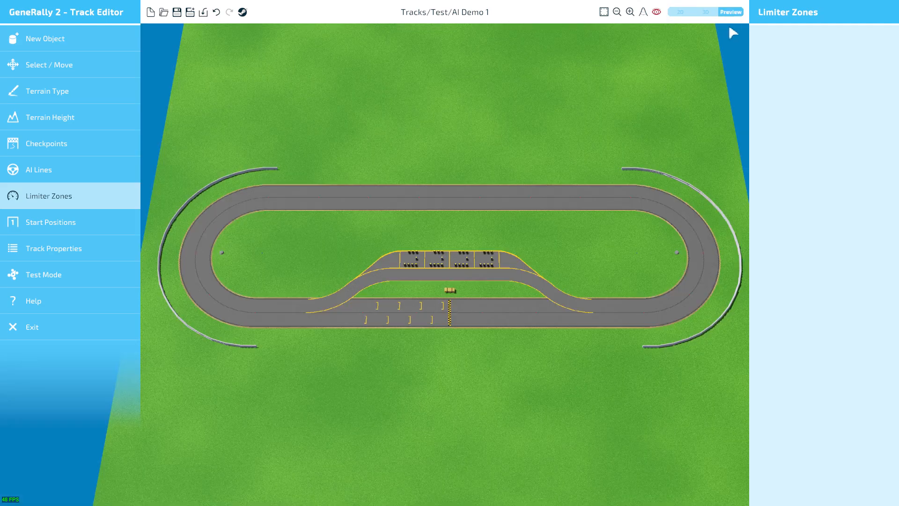
{"action": "left_click", "coordinate": [79, 283]}
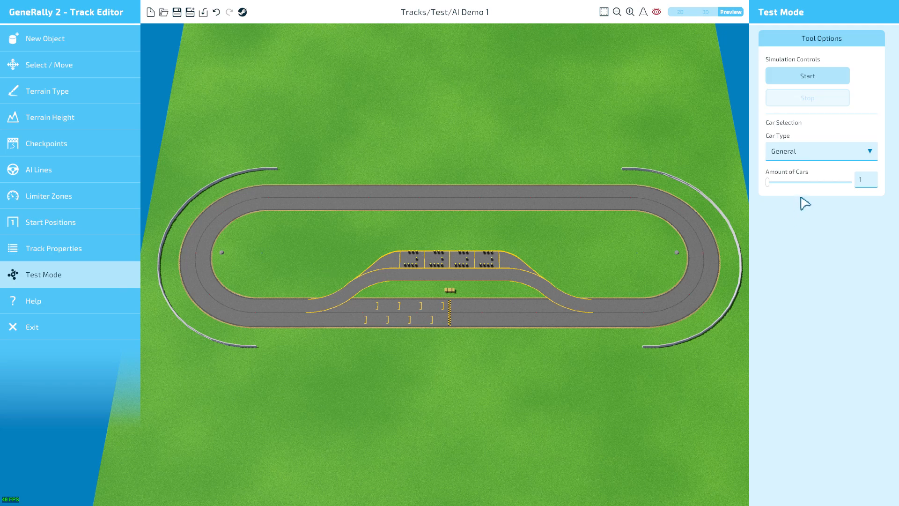
{"action": "left_click", "coordinate": [816, 188]}
{"action": "left_click", "coordinate": [825, 190]}
{"action": "left_click", "coordinate": [813, 83]}
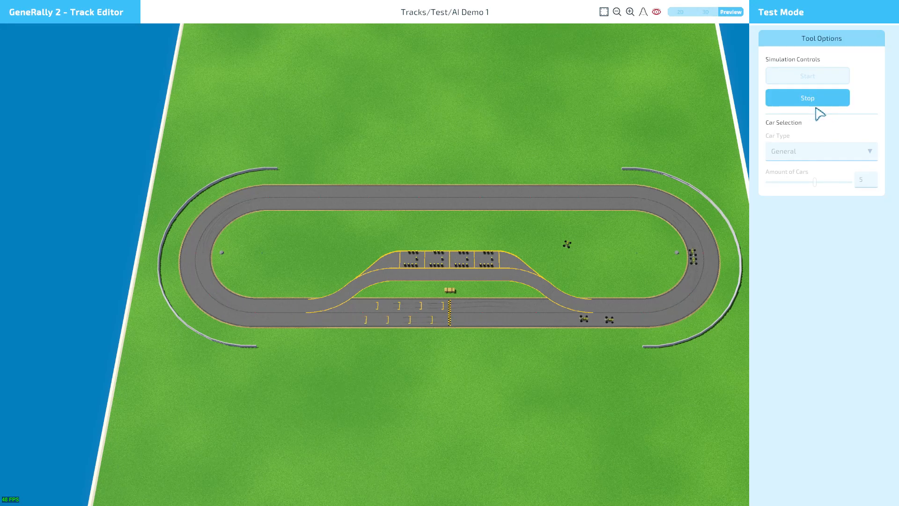
{"action": "left_click", "coordinate": [815, 108]}
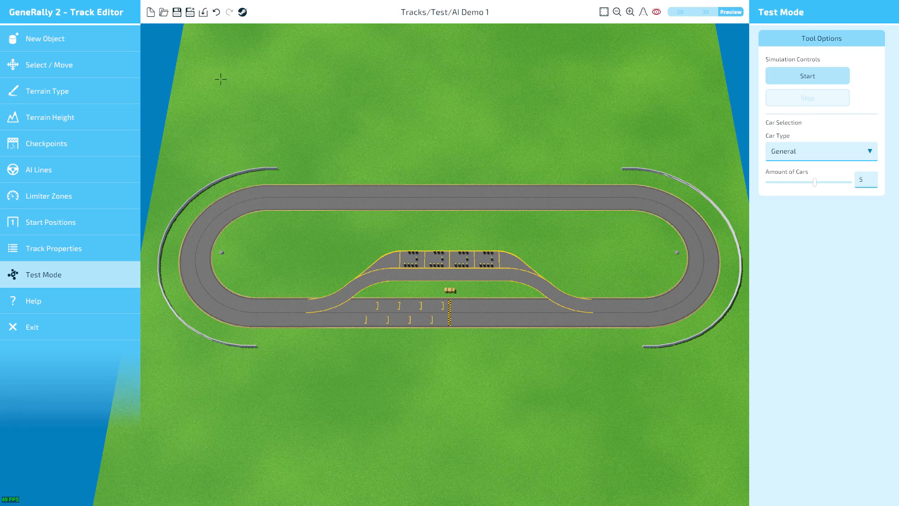